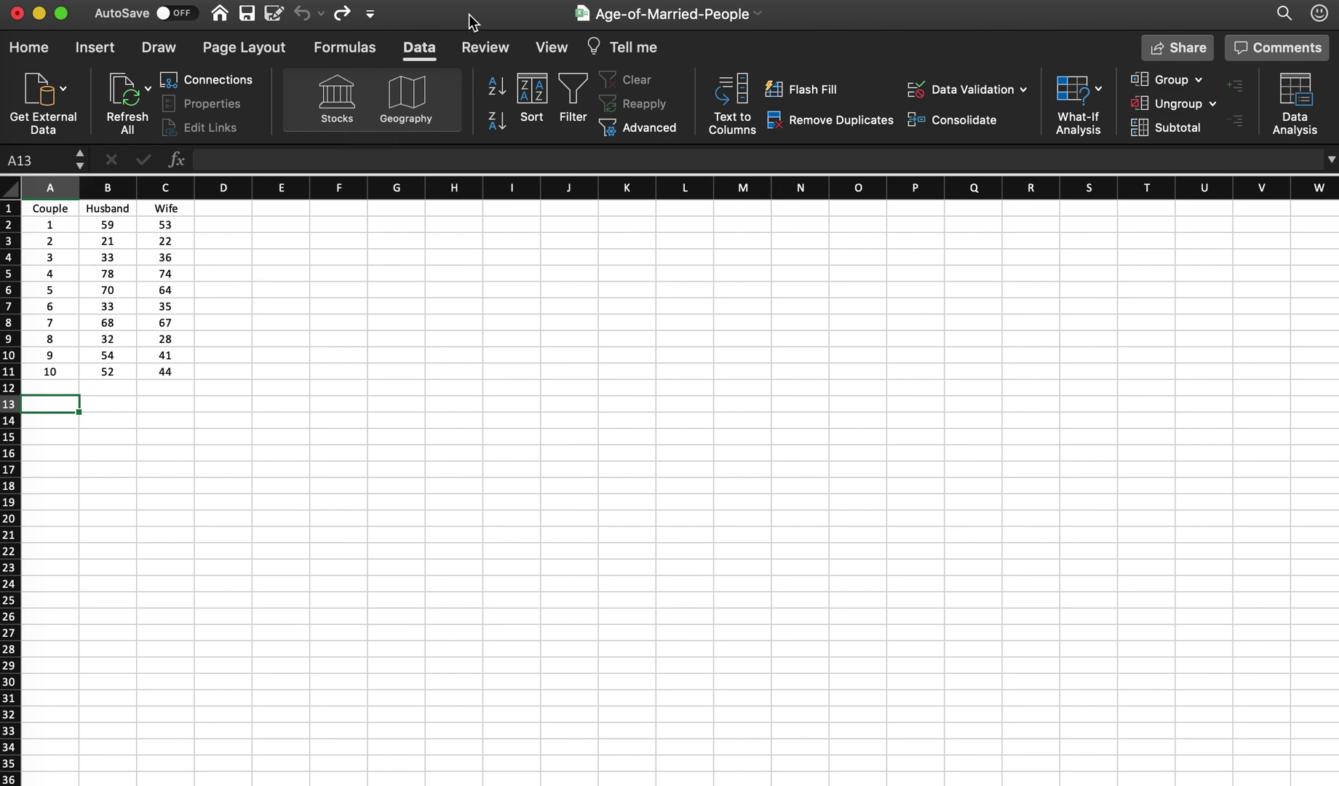
# Start the t-Test: Paired Two Sample for Means from the Data Analysis tools
pyautogui.click(421, 48)
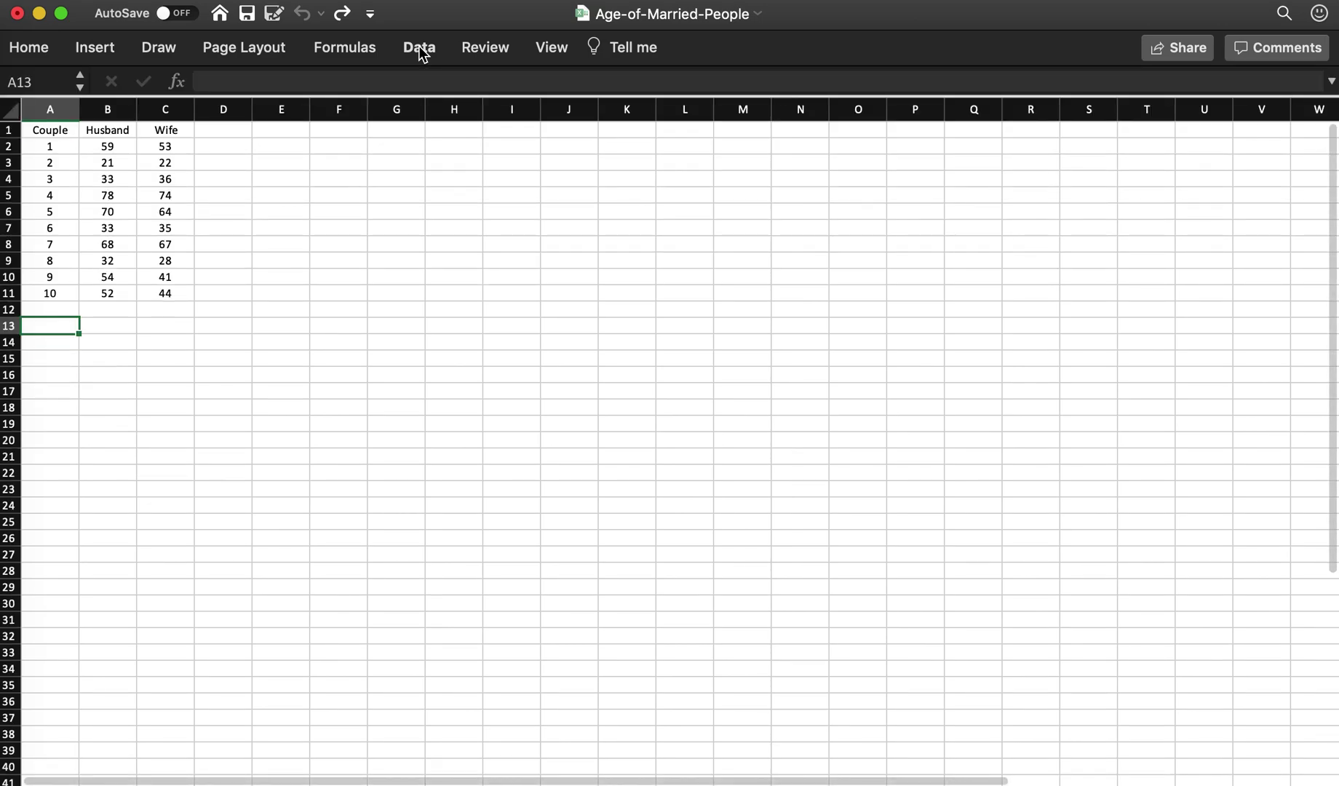
pyautogui.click(420, 48)
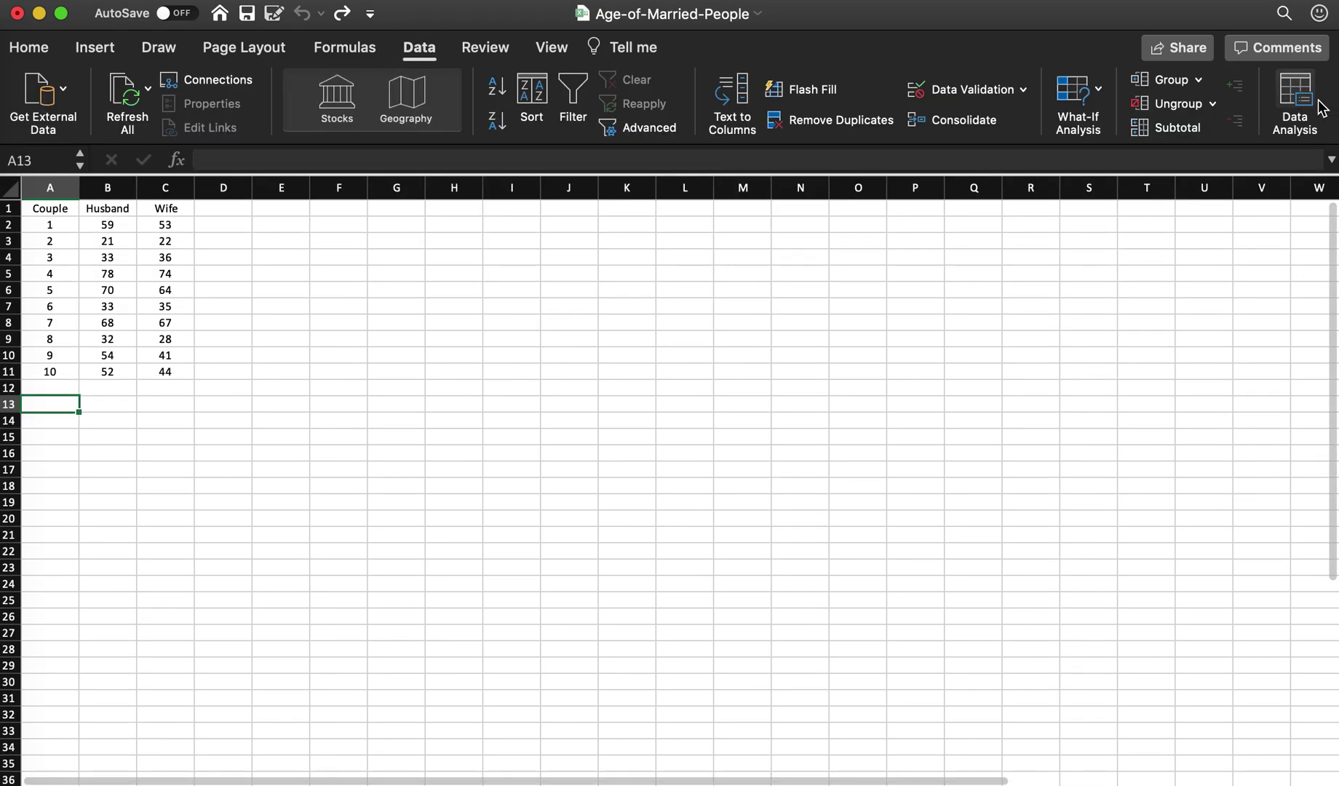
pyautogui.click(1299, 102)
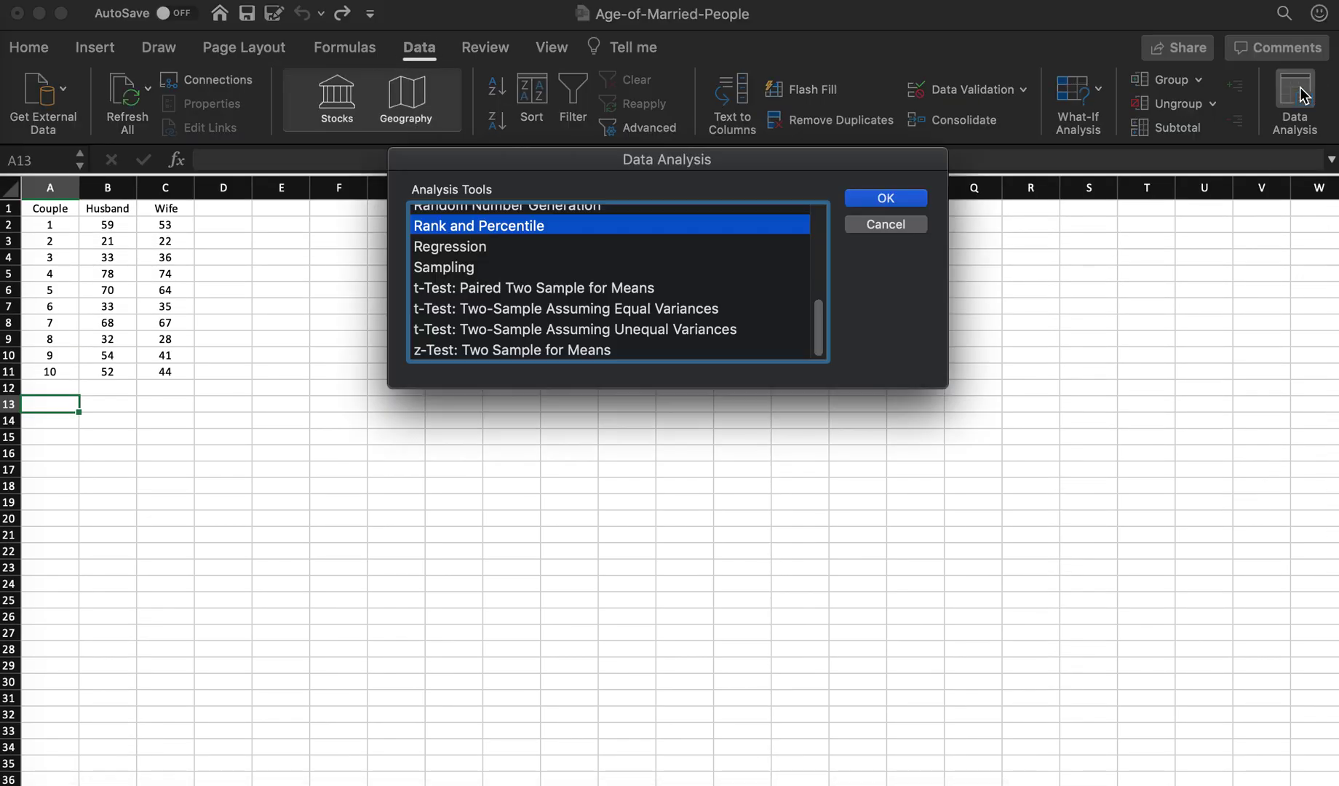
pyautogui.click(546, 291)
pyautogui.click(557, 310)
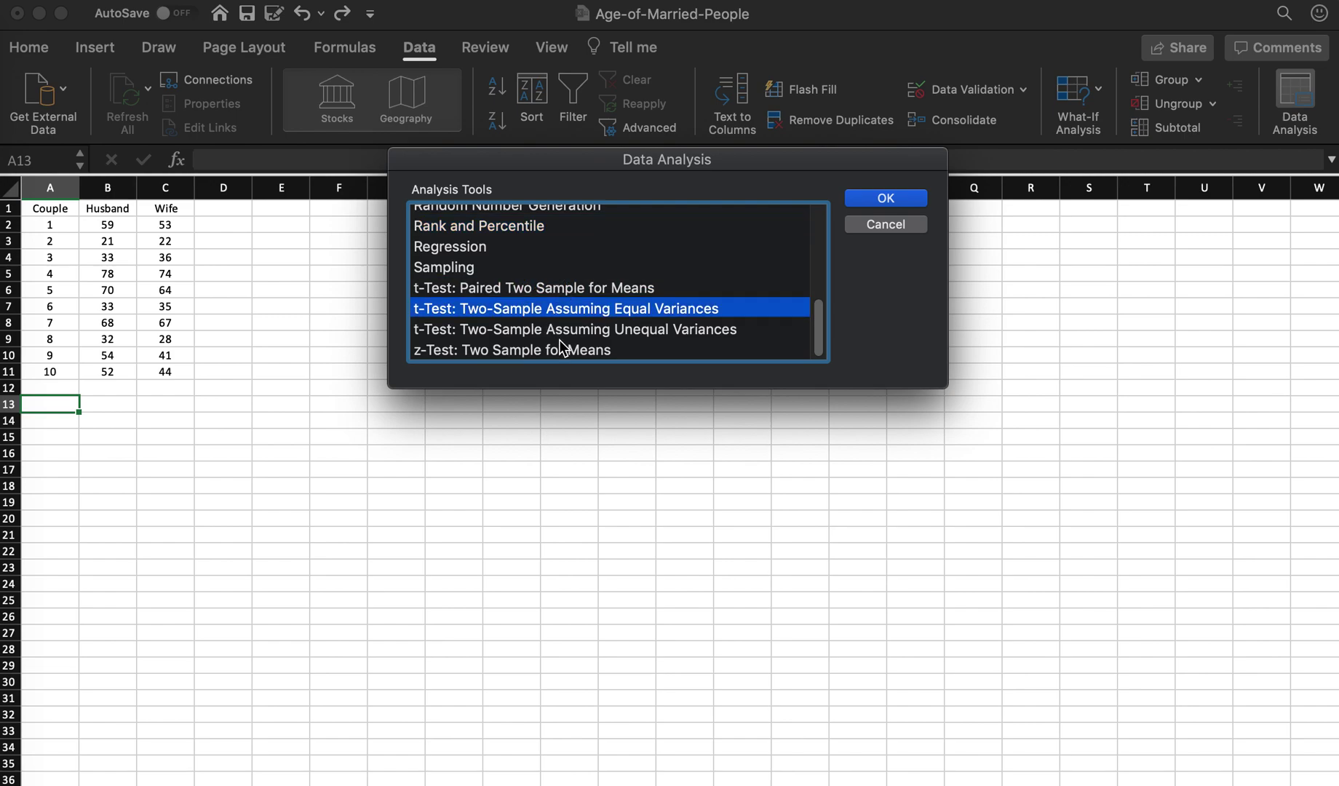
pyautogui.click(558, 332)
pyautogui.click(552, 290)
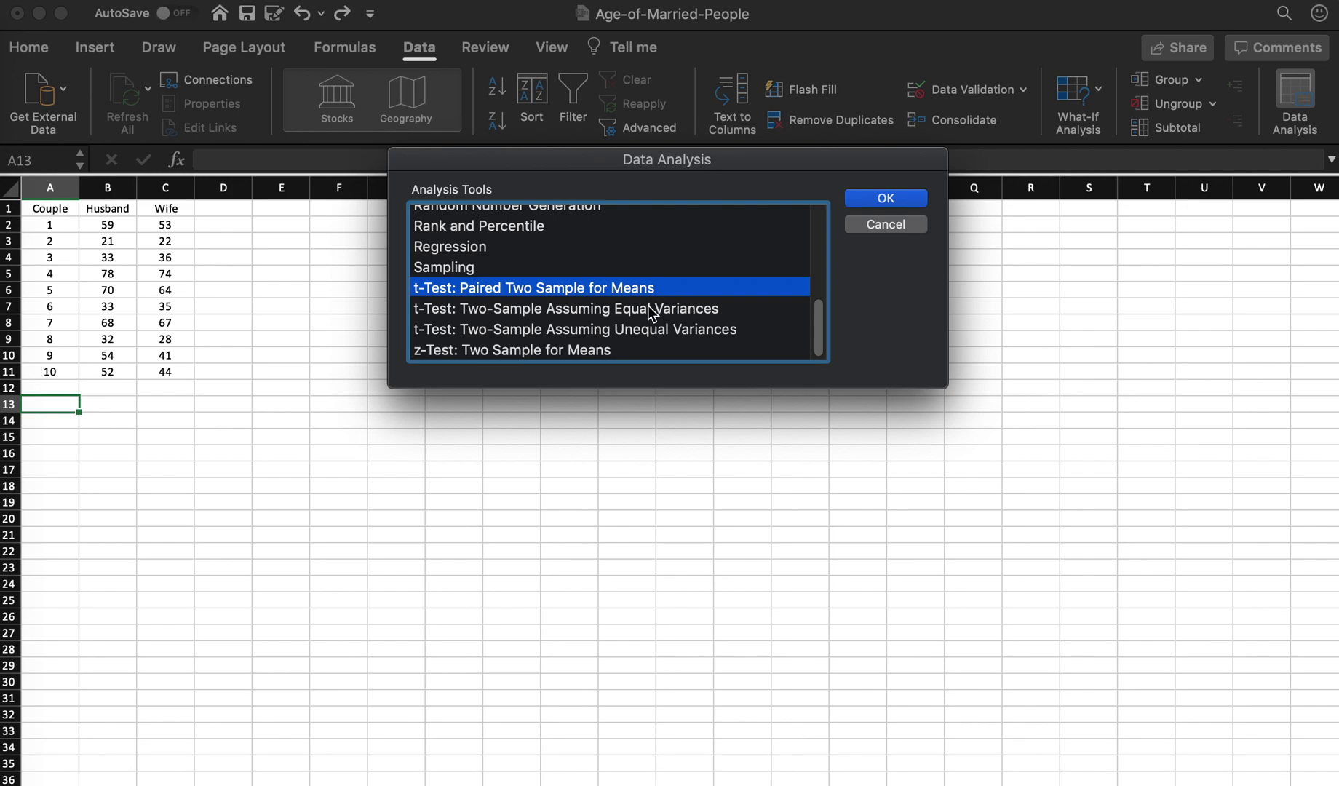
pyautogui.click(636, 311)
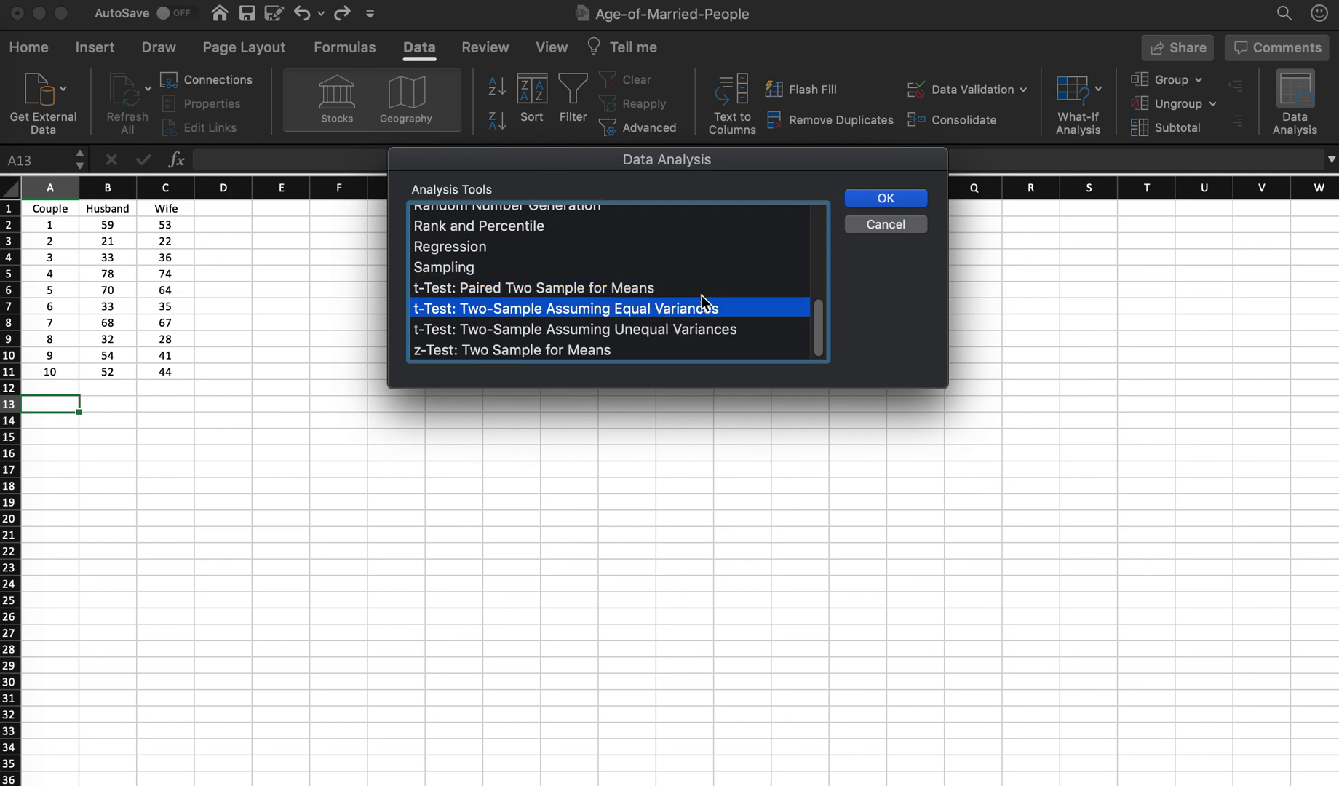
pyautogui.click(695, 332)
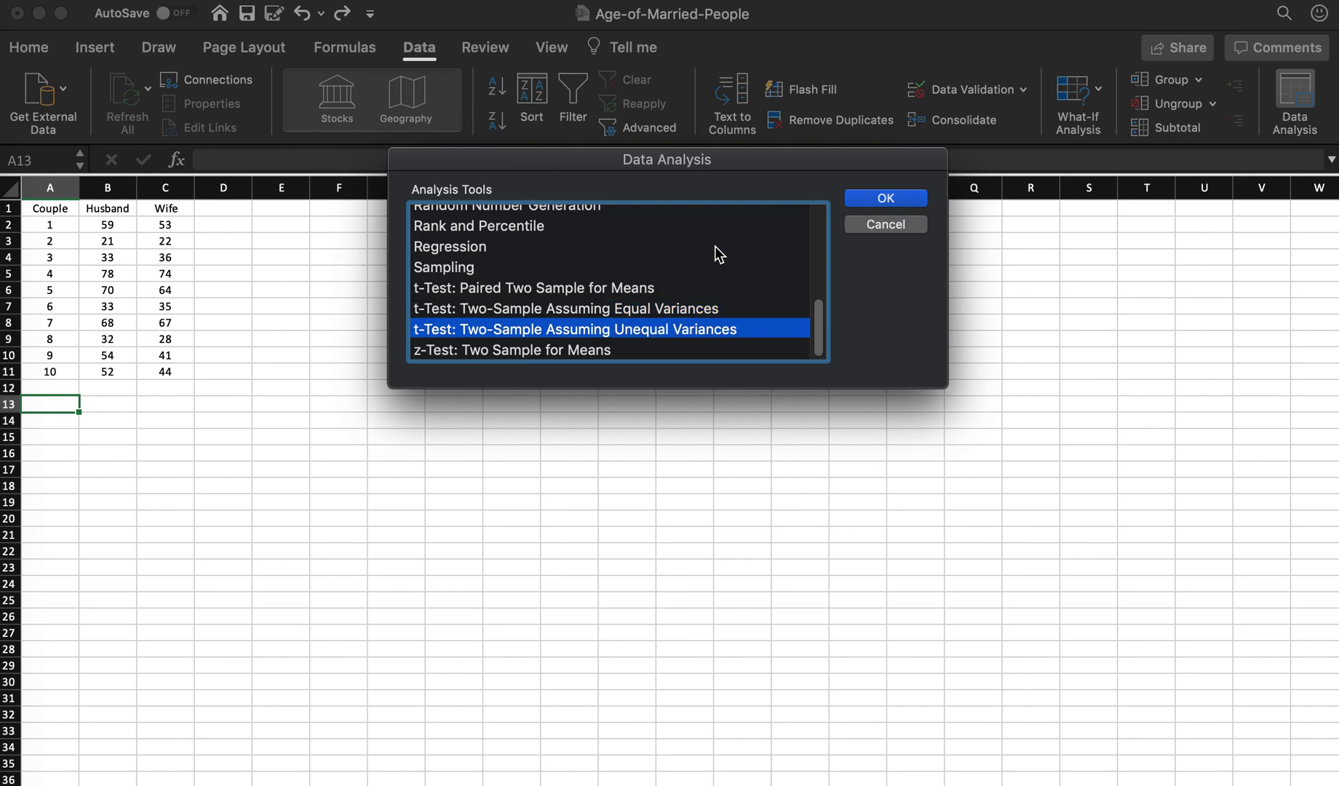
pyautogui.click(627, 287)
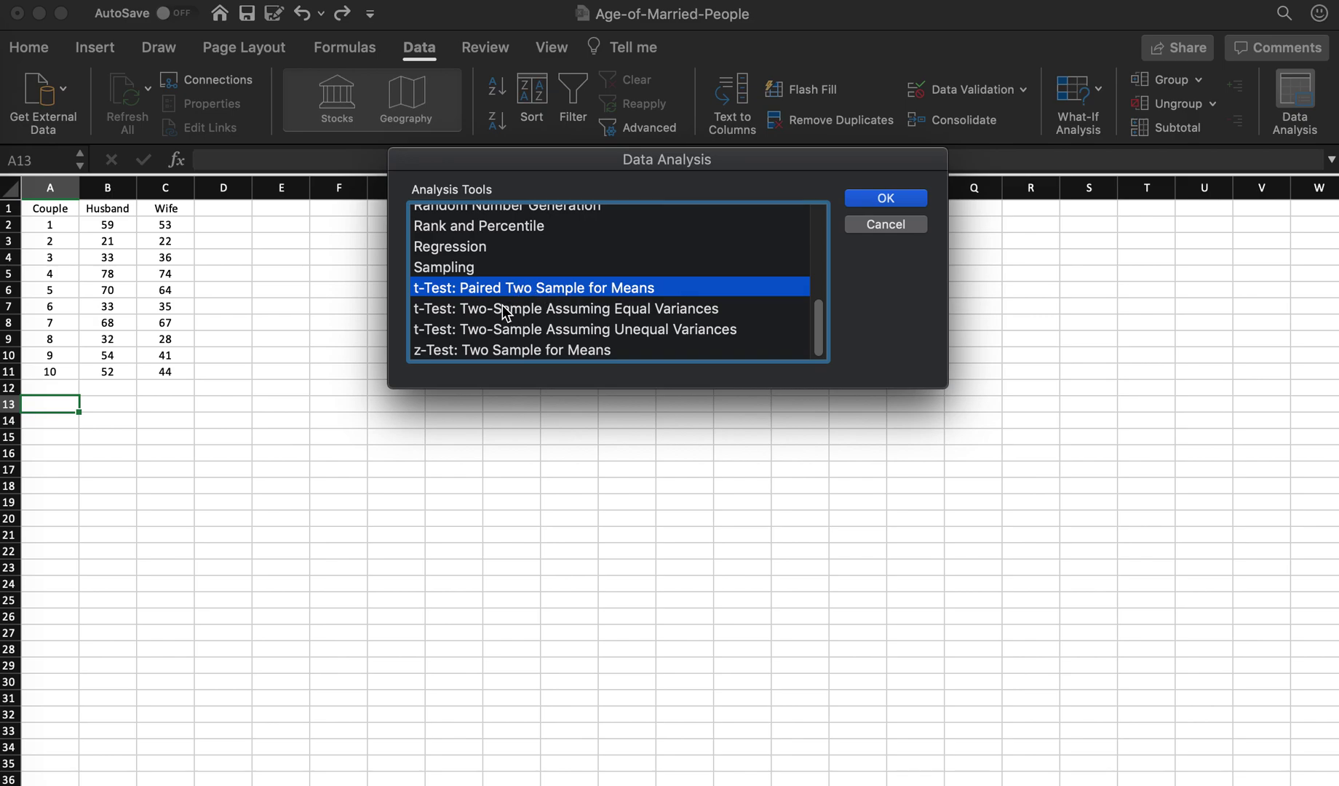
pyautogui.click(903, 203)
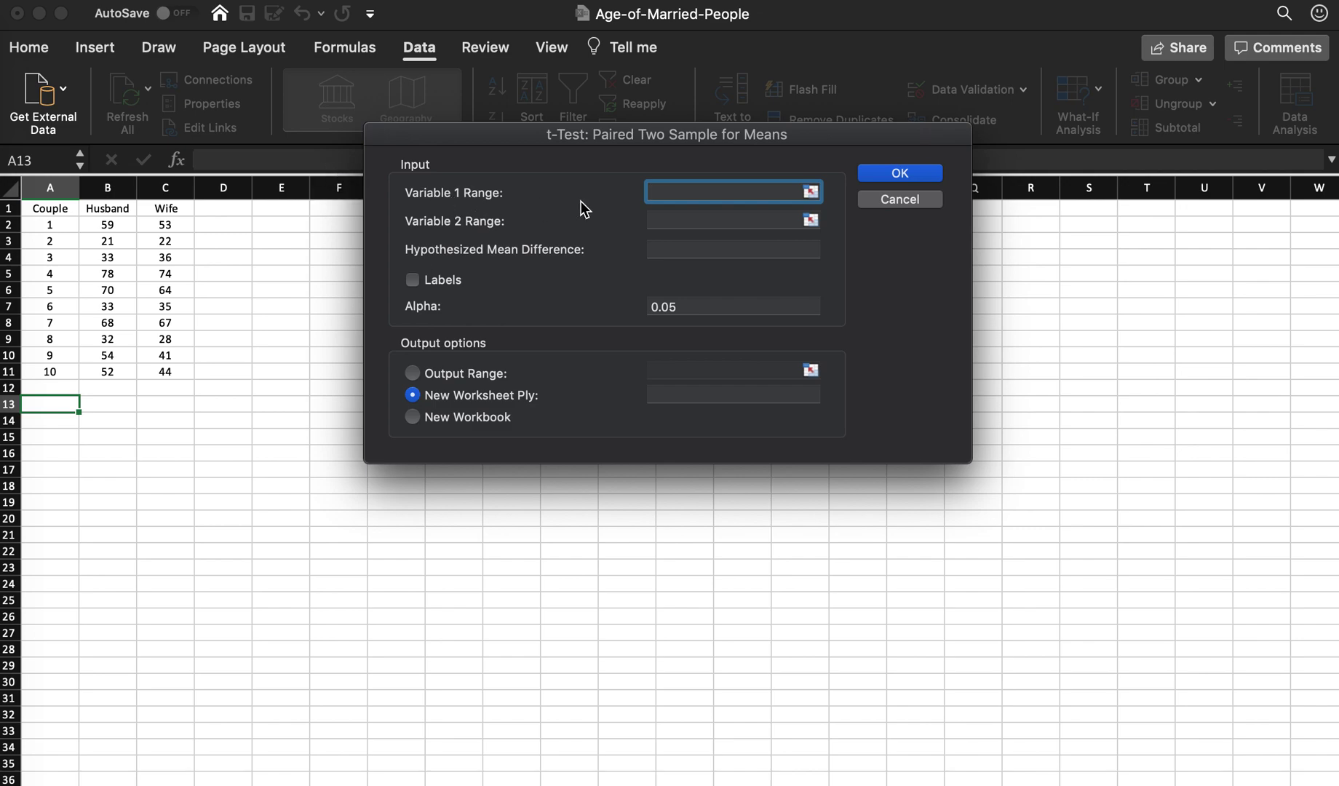
# Run the paired t-test with variable 1 range B2:B11, variable 2 range C2:C11 and the output starting at cell E2
pyautogui.click(98, 220)
pyautogui.moveTo(99, 220); pyautogui.dragTo(109, 375)
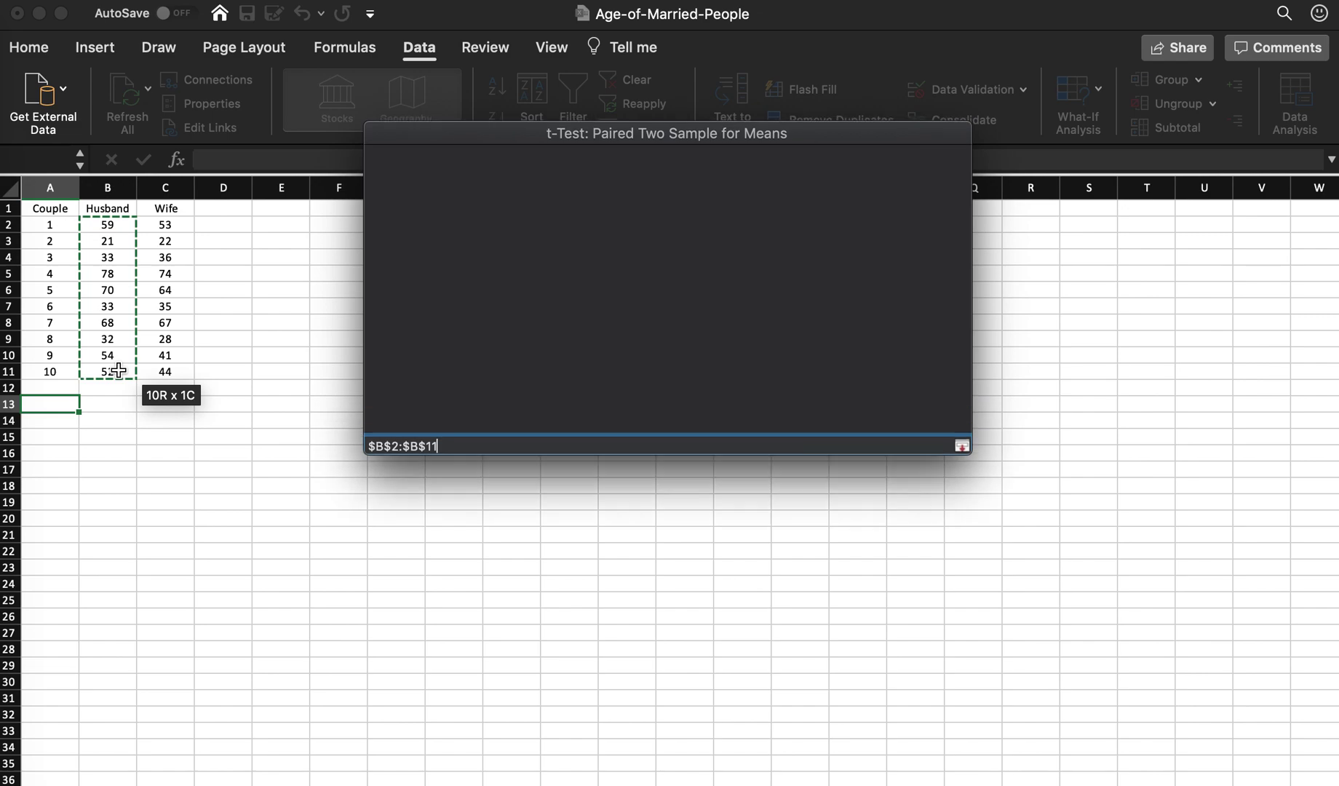
pyautogui.click(670, 220)
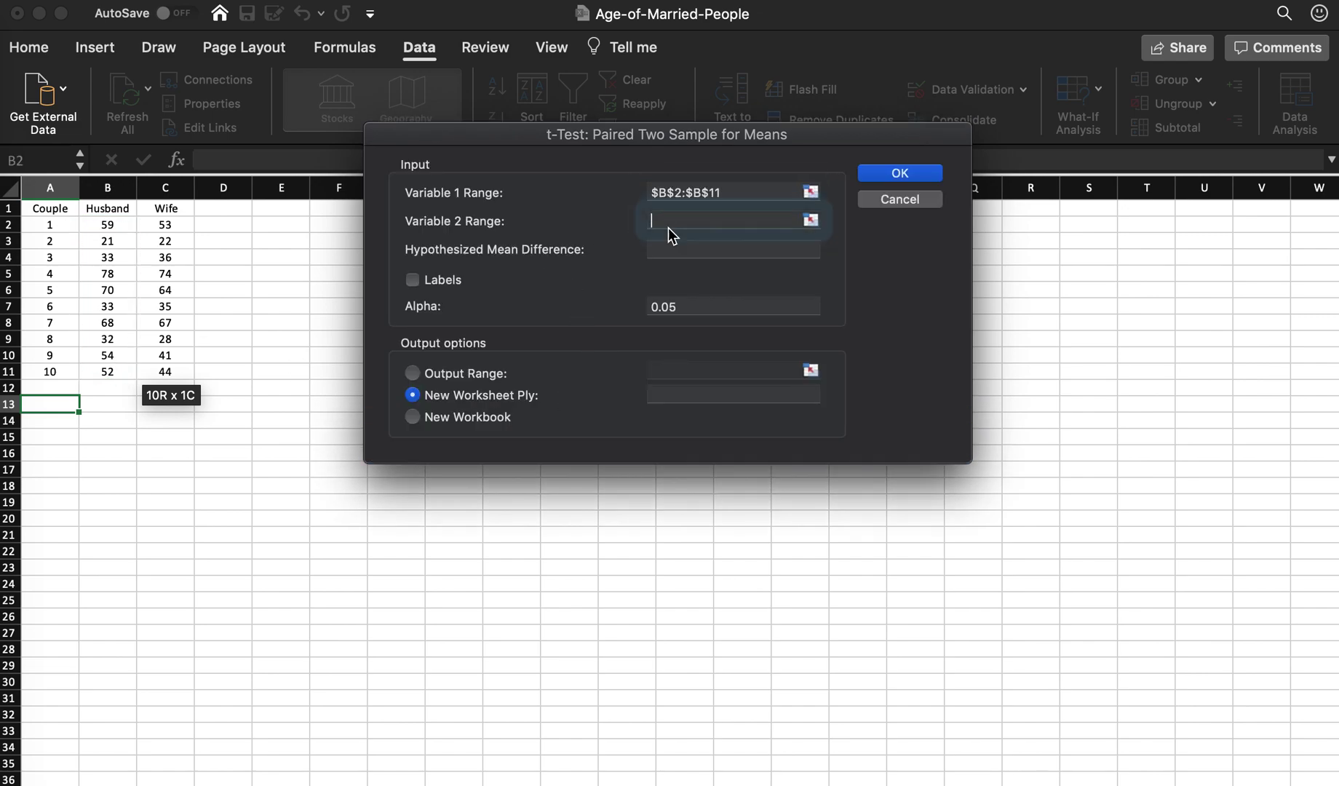
pyautogui.moveTo(166, 226); pyautogui.dragTo(178, 370)
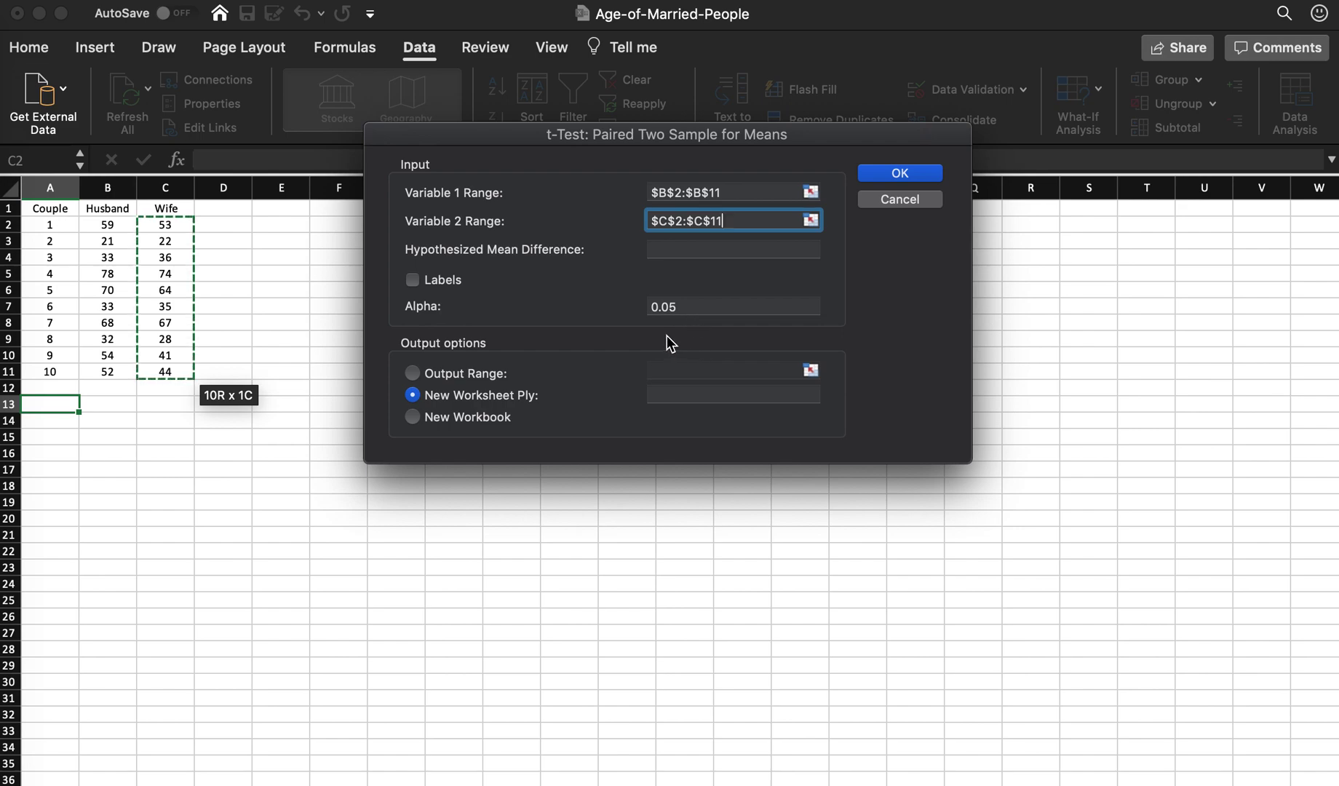
pyautogui.click(412, 374)
pyautogui.click(650, 369)
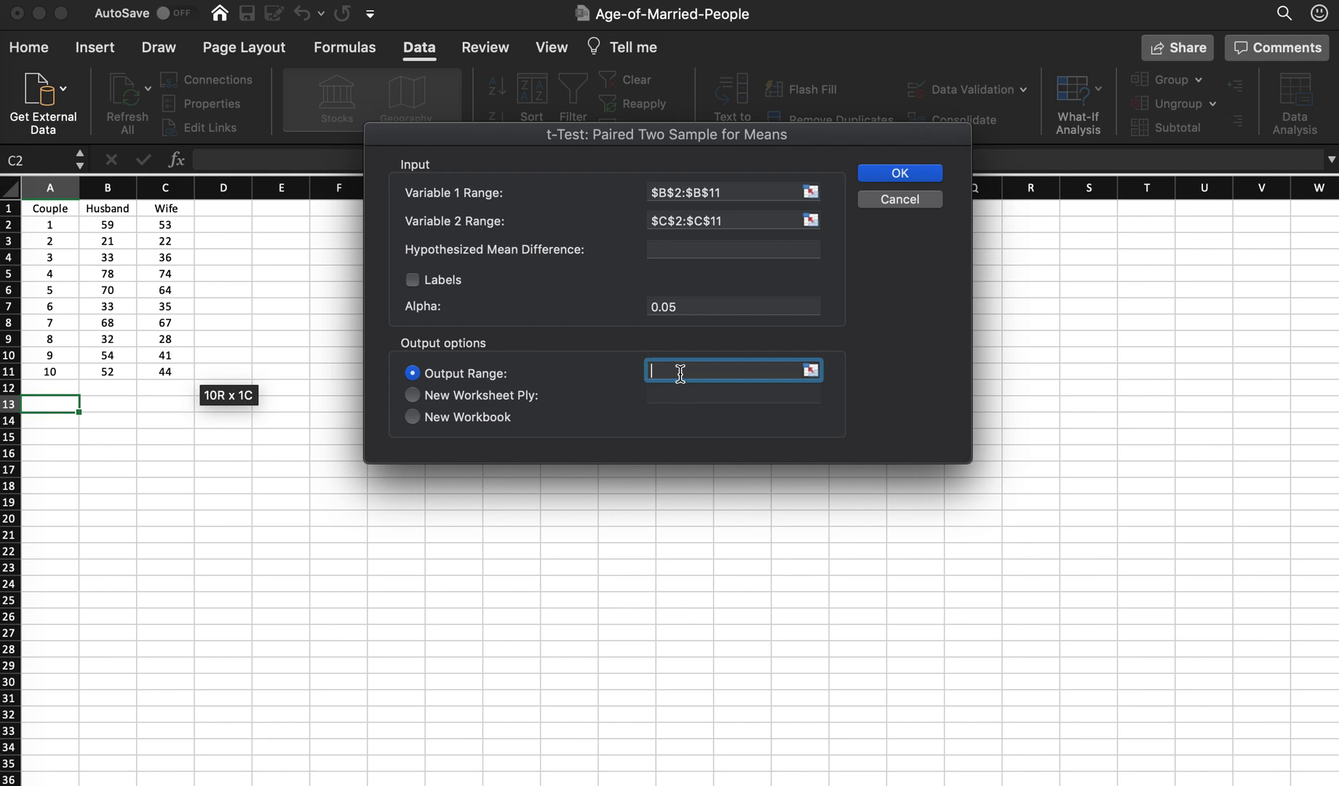
pyautogui.click(267, 217)
pyautogui.click(911, 180)
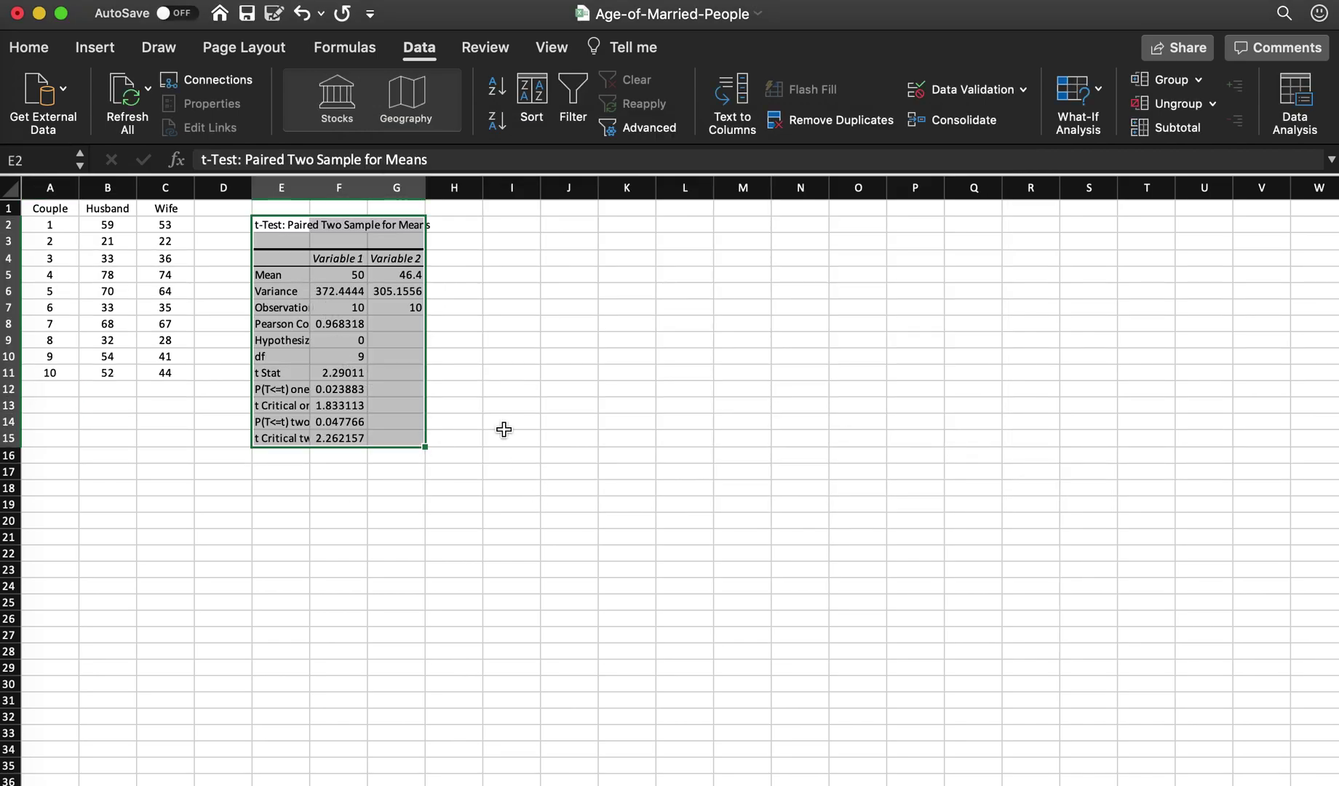
# Widen column E to fit more of the result labels and review the paired test's t Stat and one-tail and two-tail p-values
pyautogui.click(504, 426)
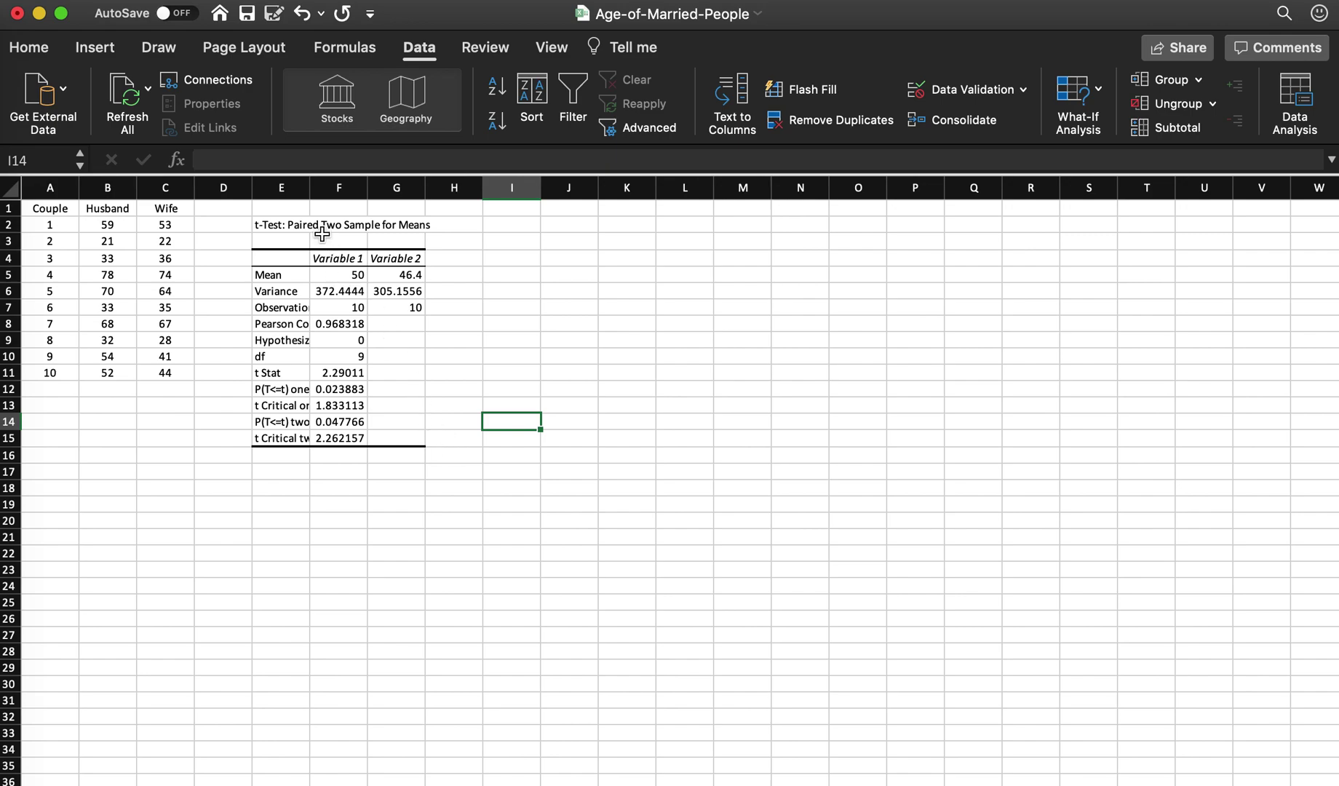
pyautogui.moveTo(310, 188); pyautogui.dragTo(345, 189)
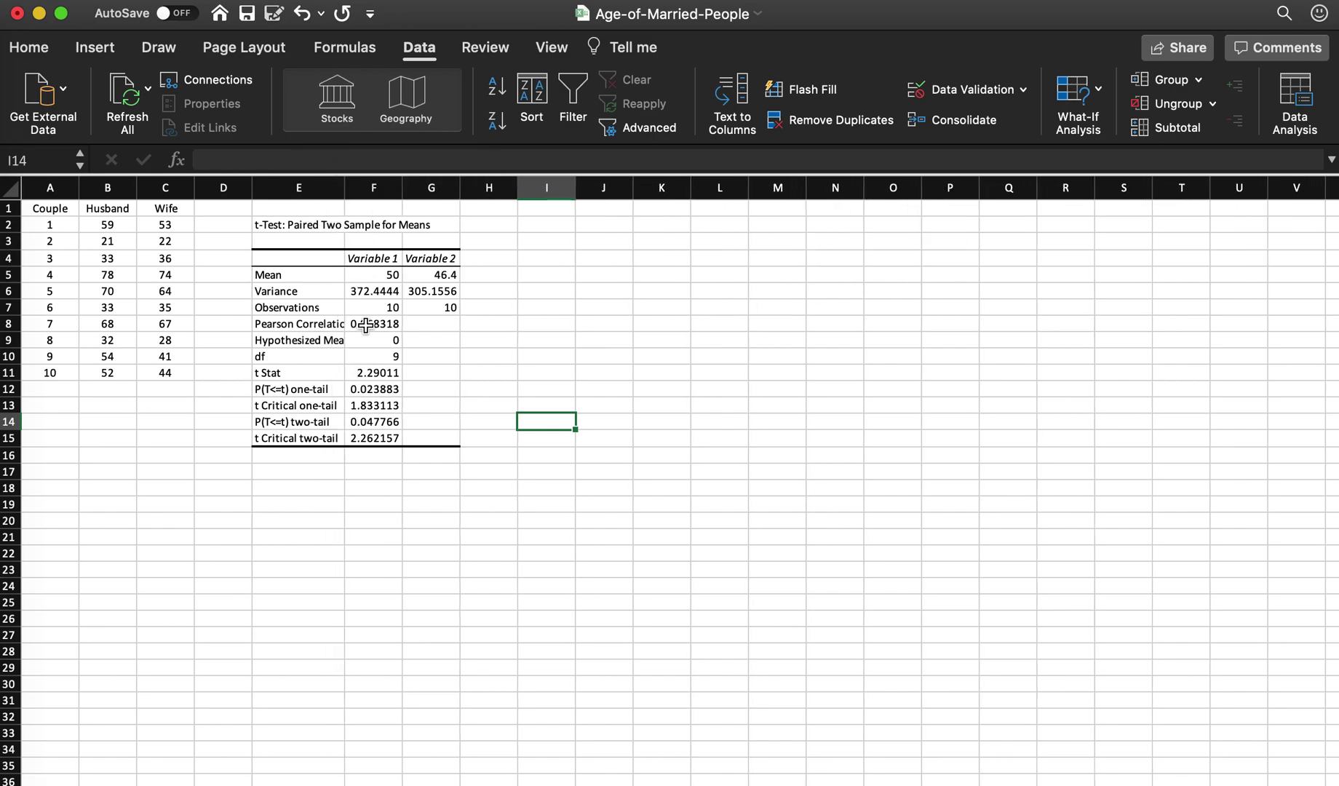
pyautogui.moveTo(302, 373); pyautogui.dragTo(368, 373)
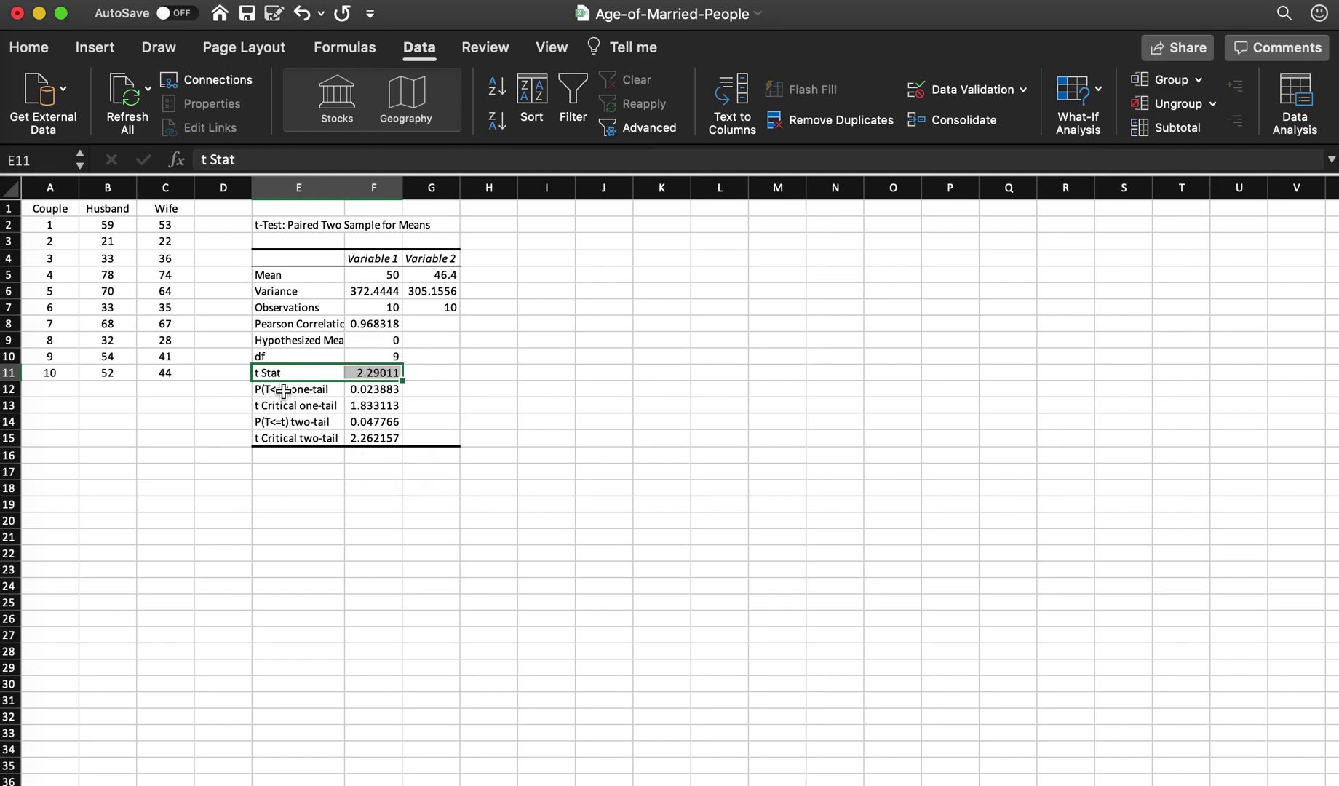
pyautogui.moveTo(278, 389); pyautogui.dragTo(363, 389)
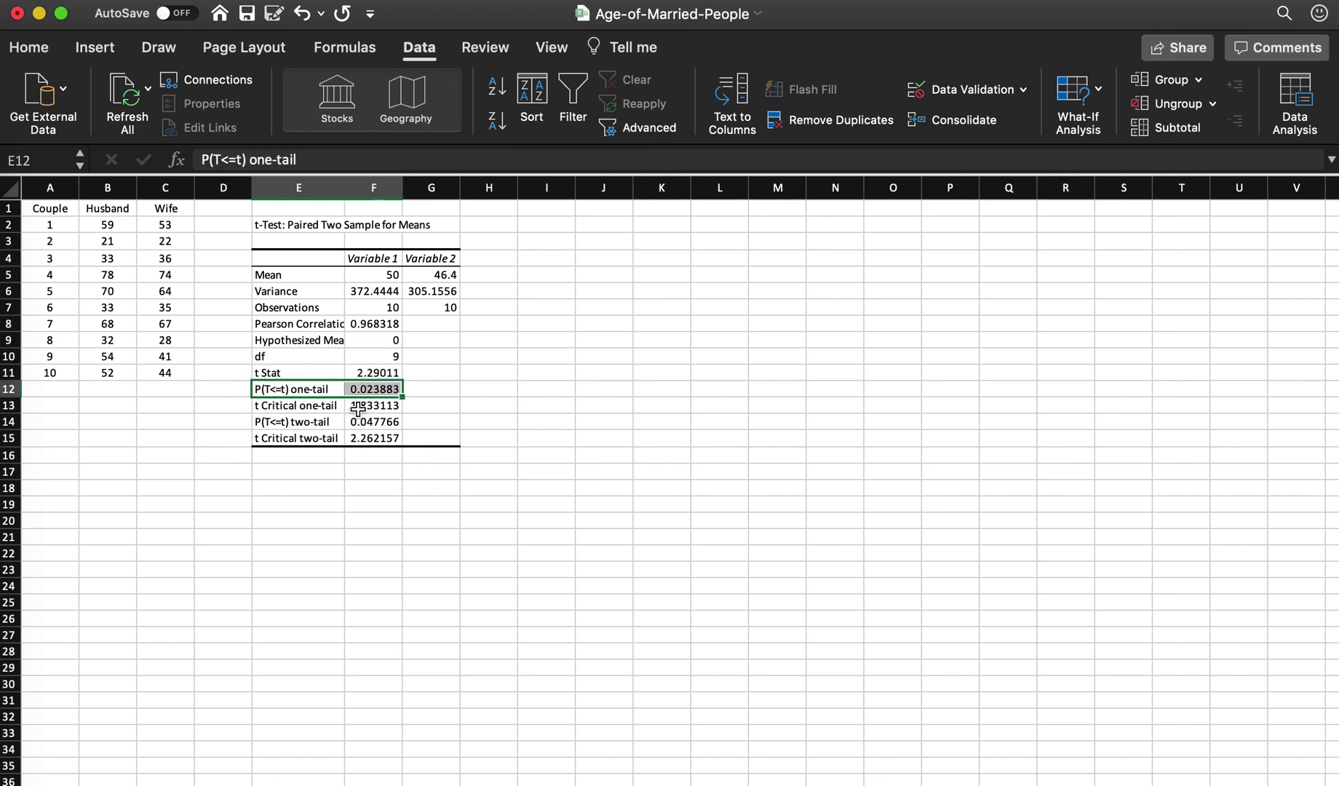
pyautogui.moveTo(304, 423); pyautogui.dragTo(372, 427)
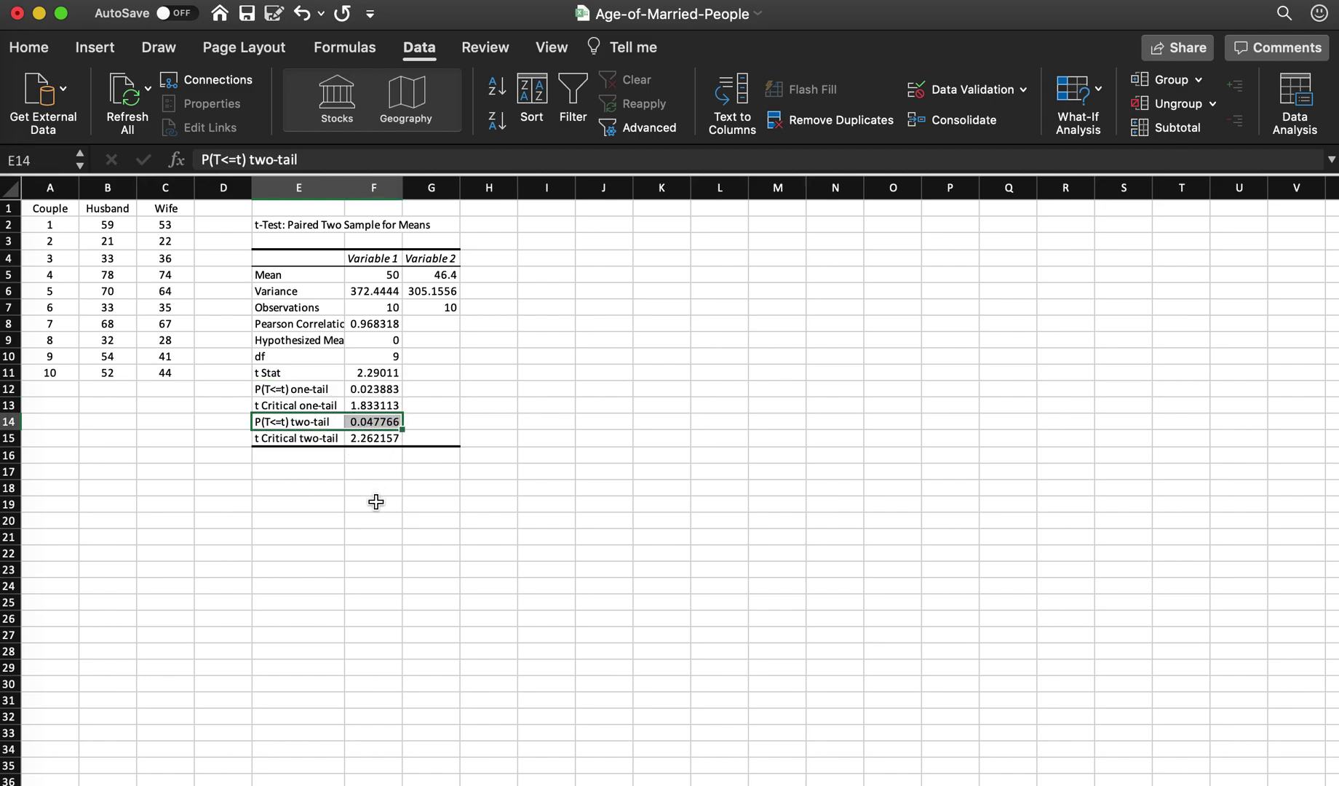
pyautogui.click(287, 489)
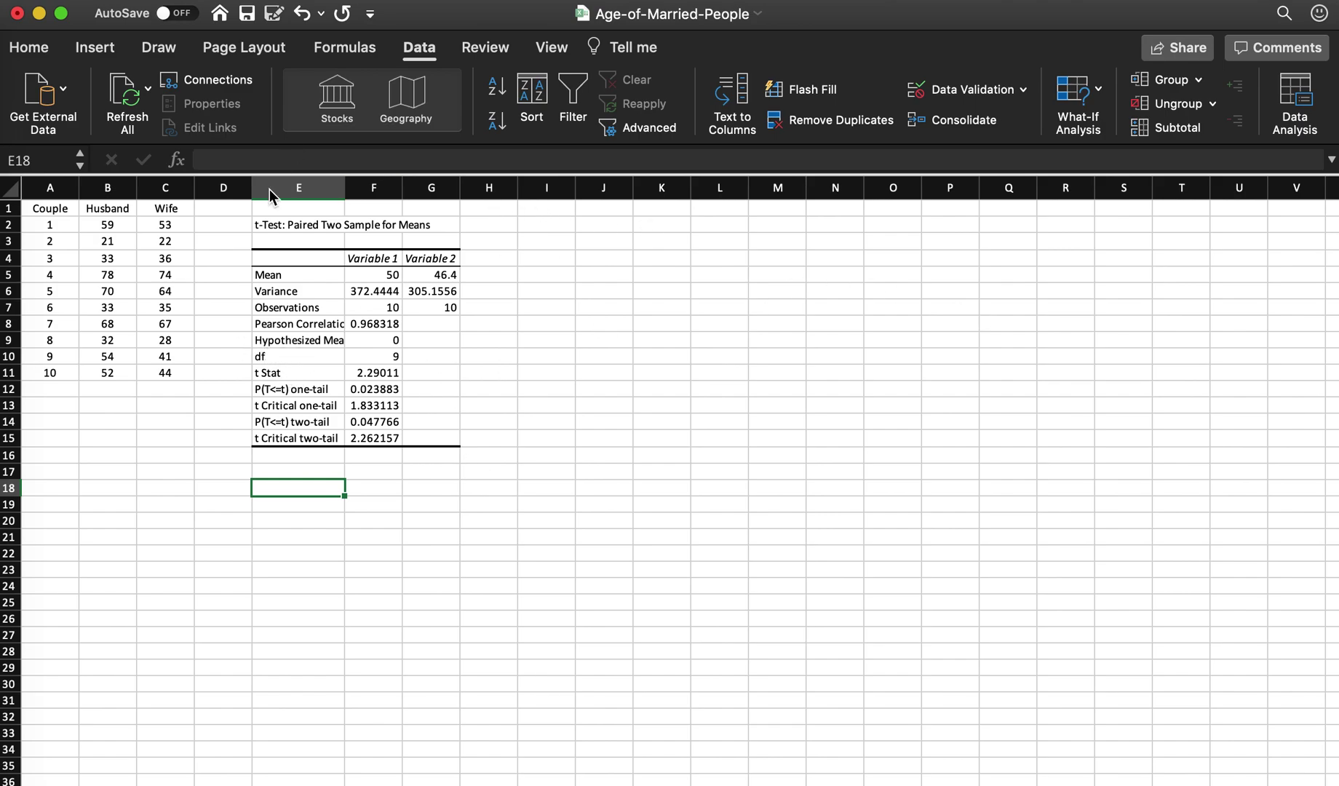
# Start the t-Test: Two-Sample Assuming Equal Variances from the Data Analysis tools
pyautogui.click(1295, 98)
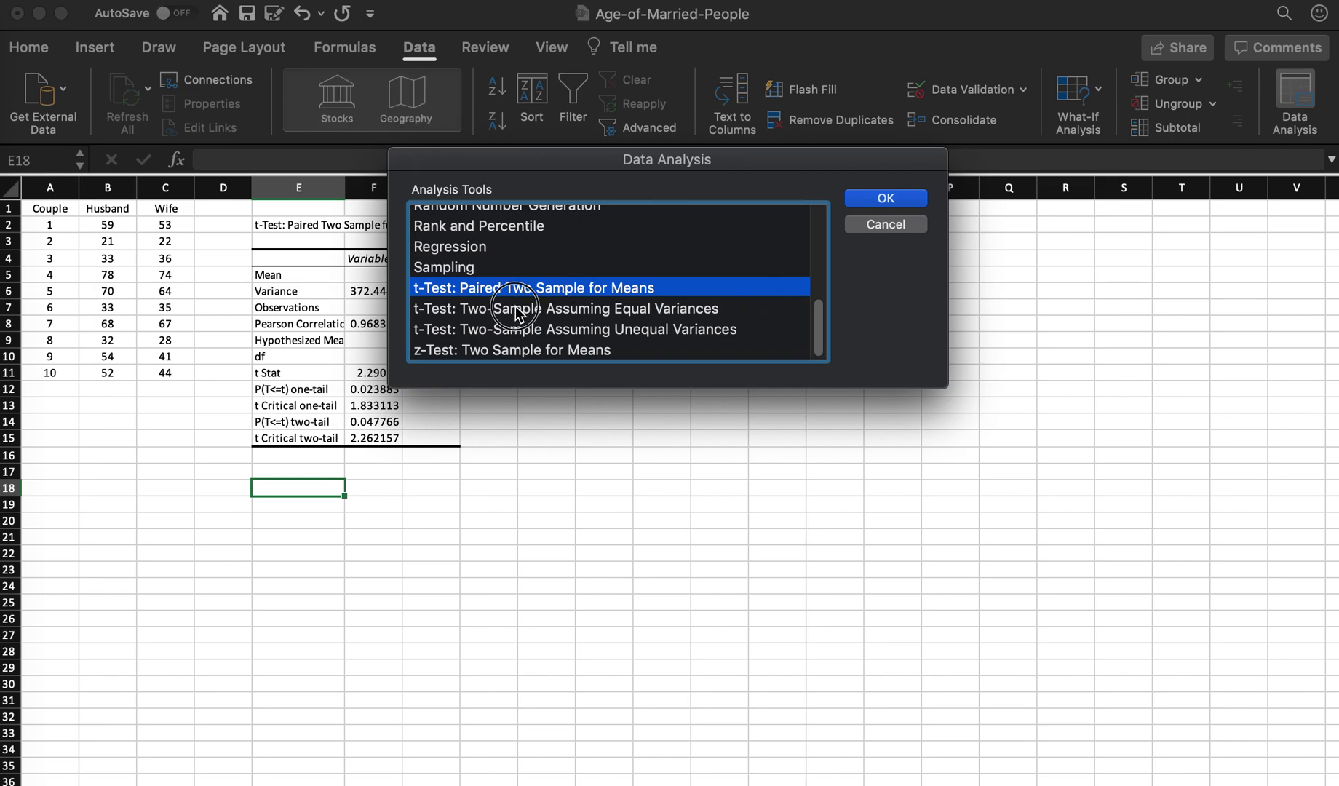
pyautogui.click(518, 313)
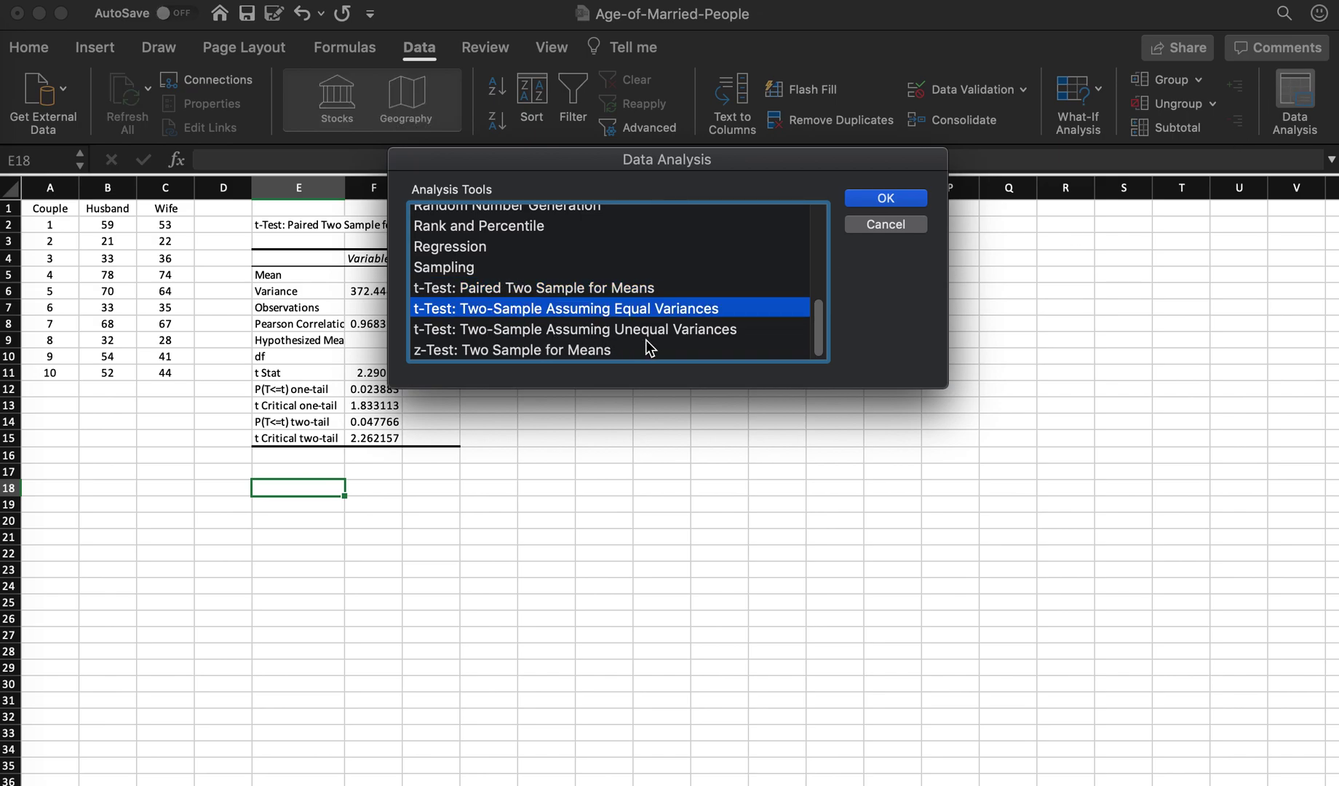
pyautogui.click(889, 199)
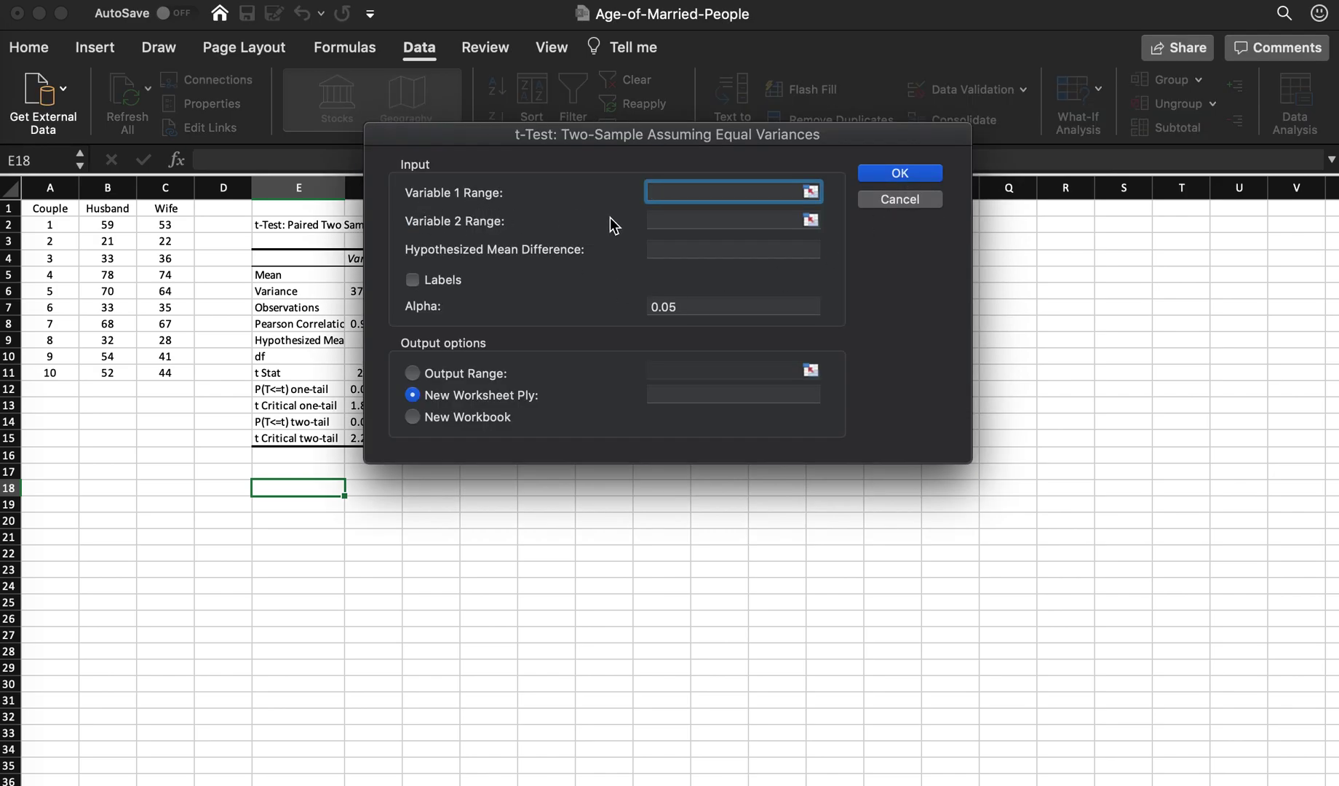
# Run the equal-variances t-test with variable 1 range B2:B11, variable 2 range C2:C11 and the output starting at cell E18
pyautogui.moveTo(108, 224); pyautogui.dragTo(108, 374)
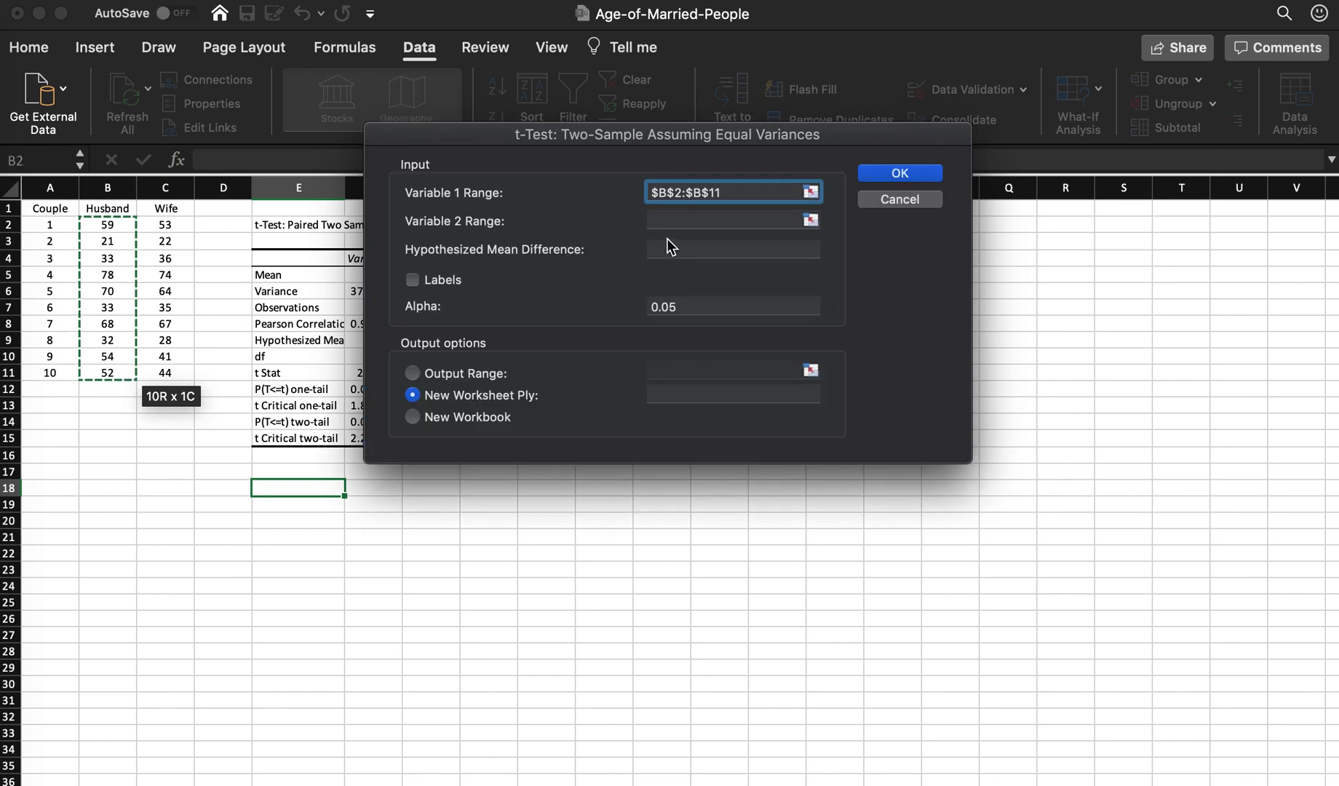
pyautogui.click(666, 219)
pyautogui.moveTo(165, 226); pyautogui.dragTo(169, 373)
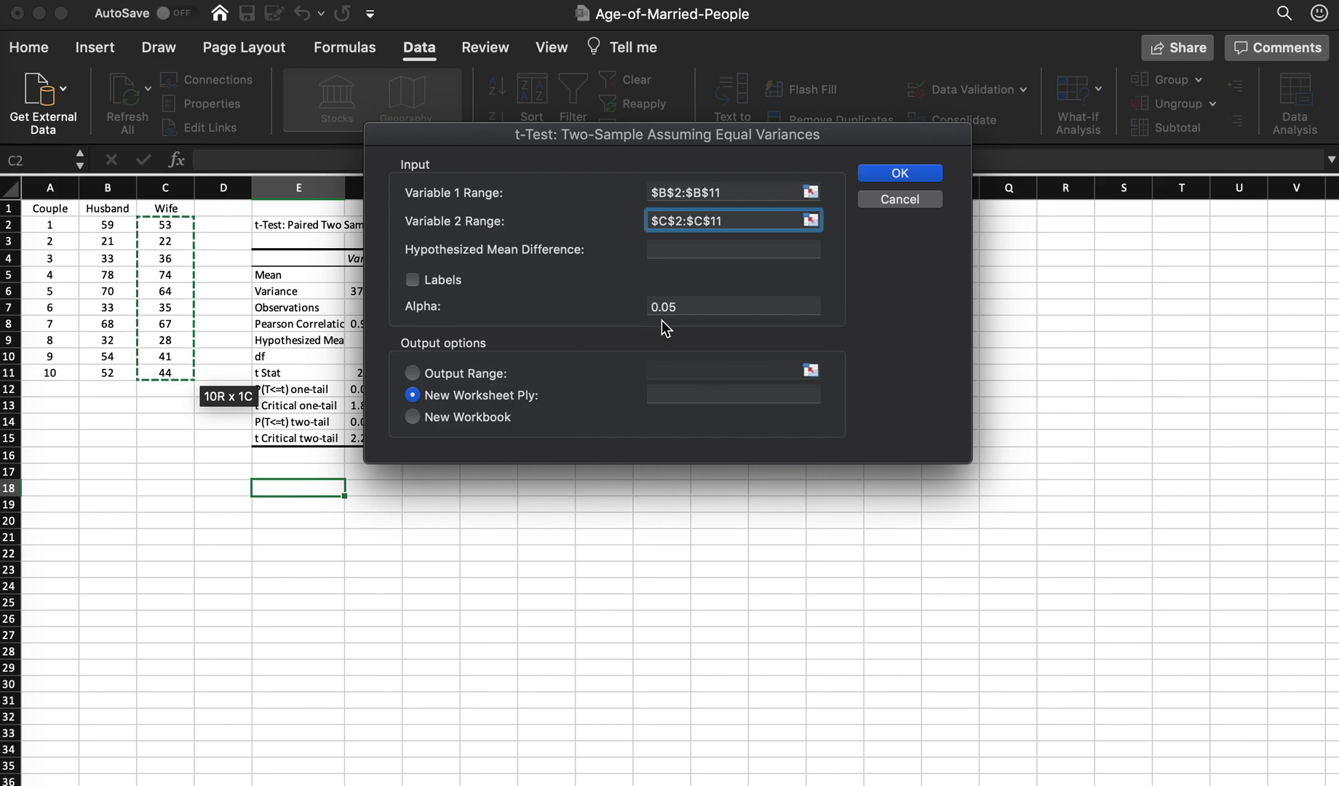
pyautogui.click(412, 374)
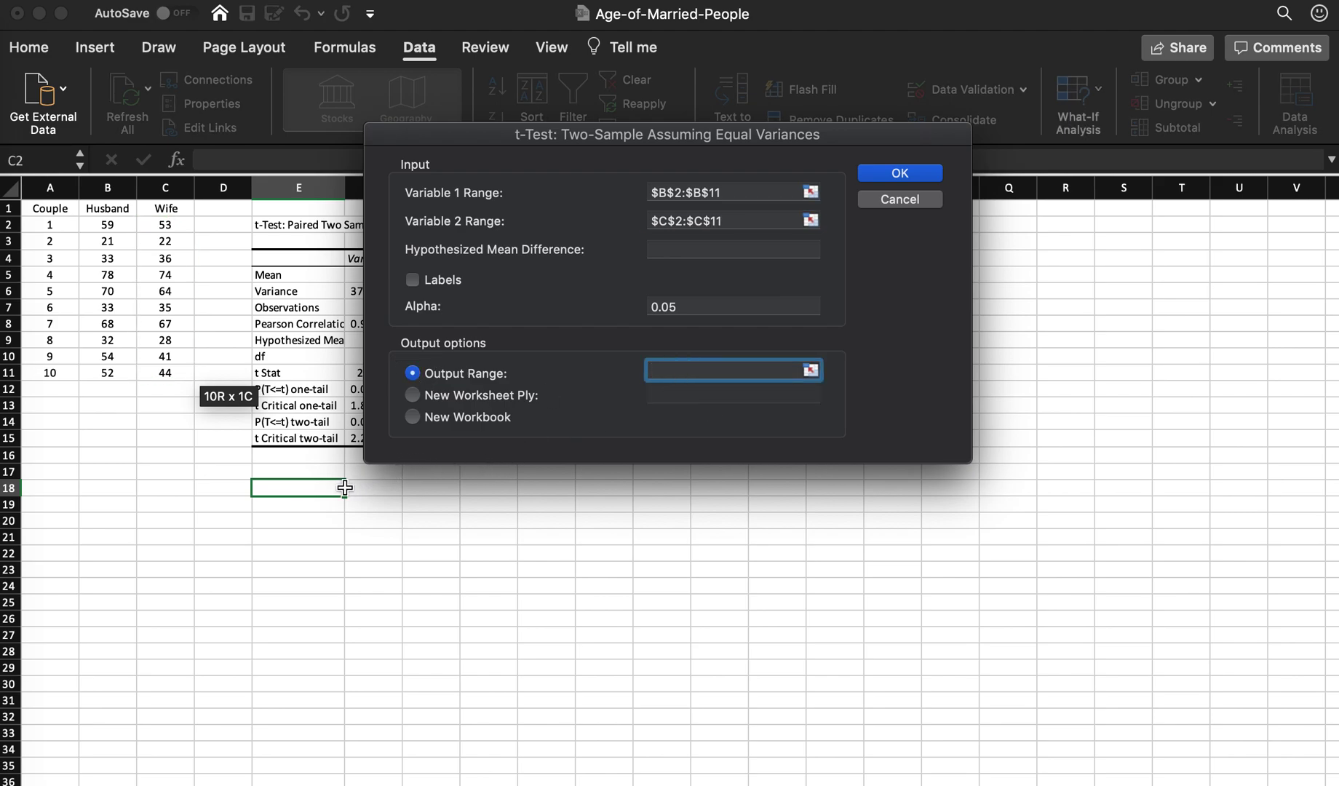
pyautogui.click(297, 490)
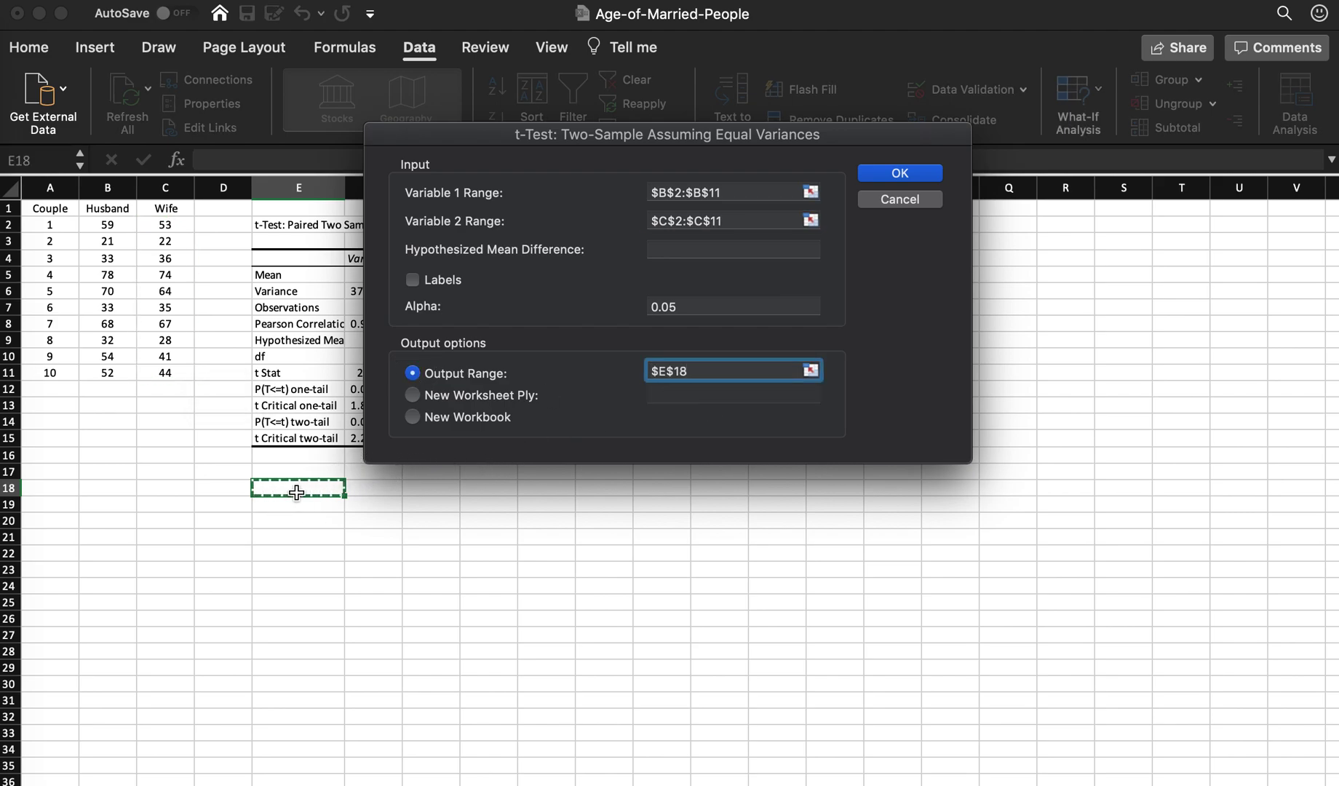
pyautogui.click(939, 178)
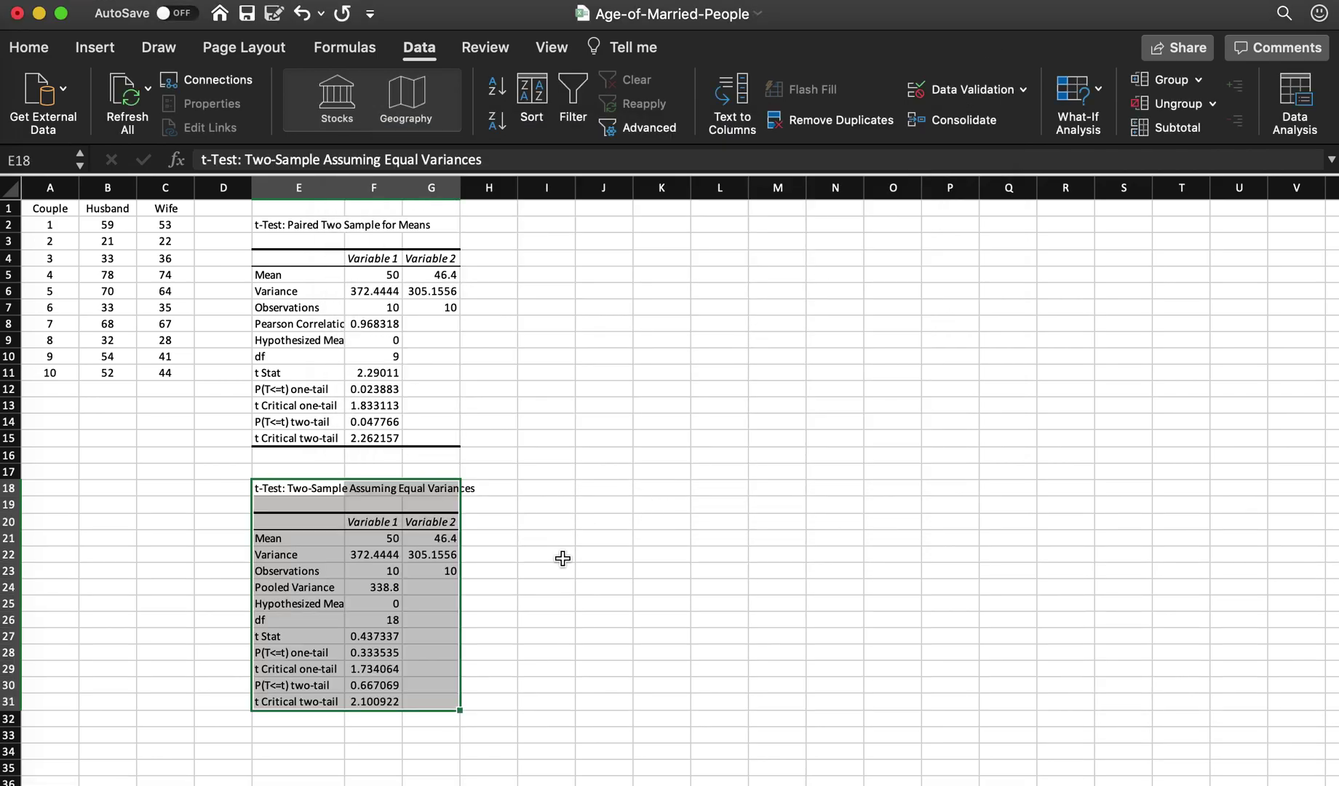
# Examine the equal-variances t Stat and two-tail p-value, and compare the p-value with that of the paired test
pyautogui.click(580, 591)
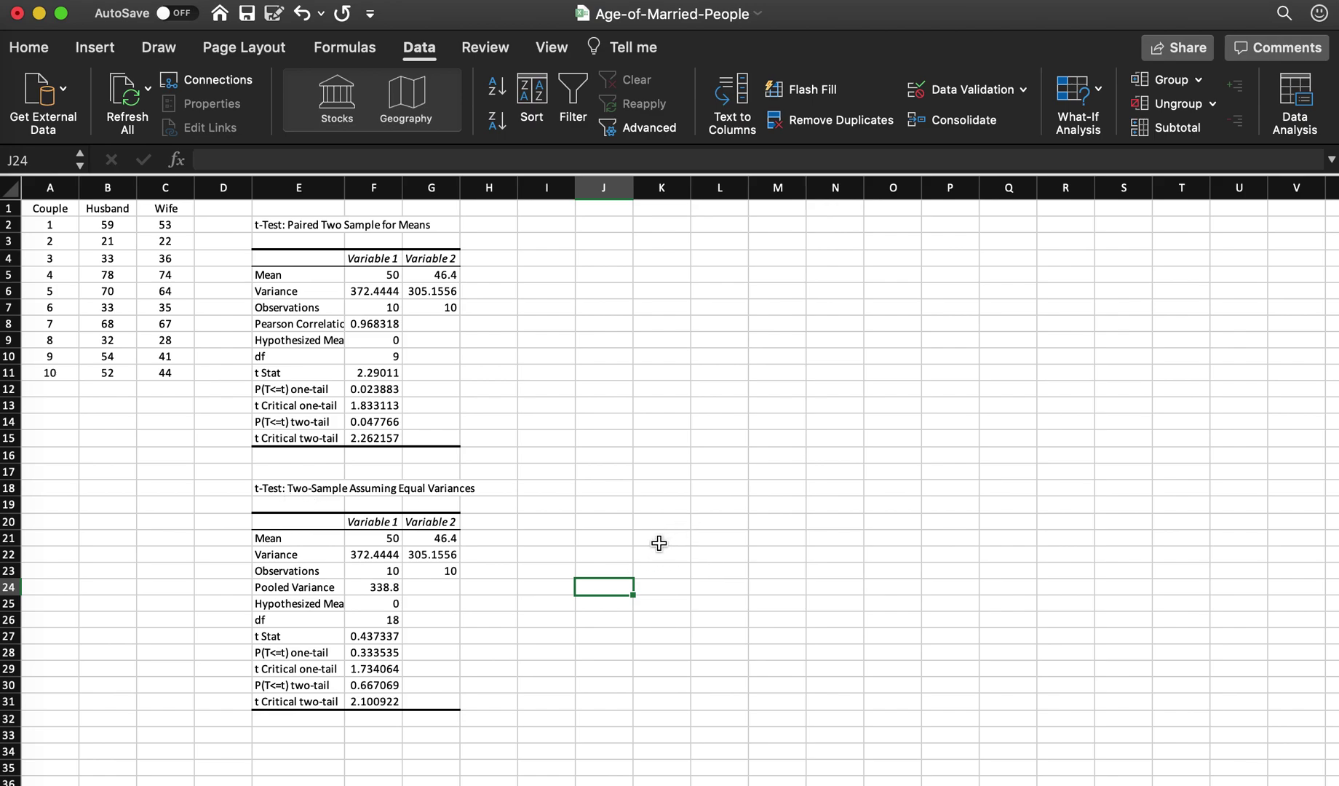
pyautogui.moveTo(280, 638); pyautogui.dragTo(367, 638)
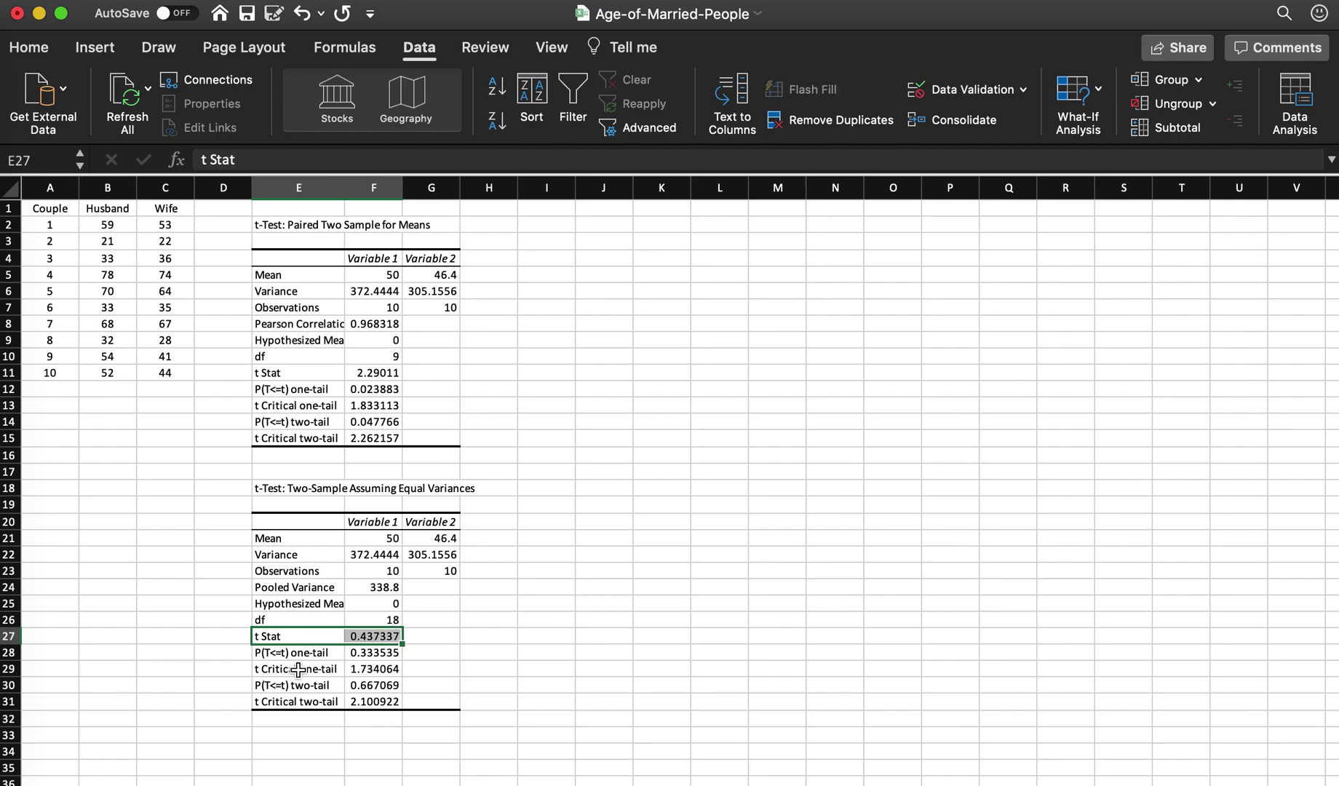
pyautogui.moveTo(277, 686); pyautogui.dragTo(334, 675)
pyautogui.click(372, 688)
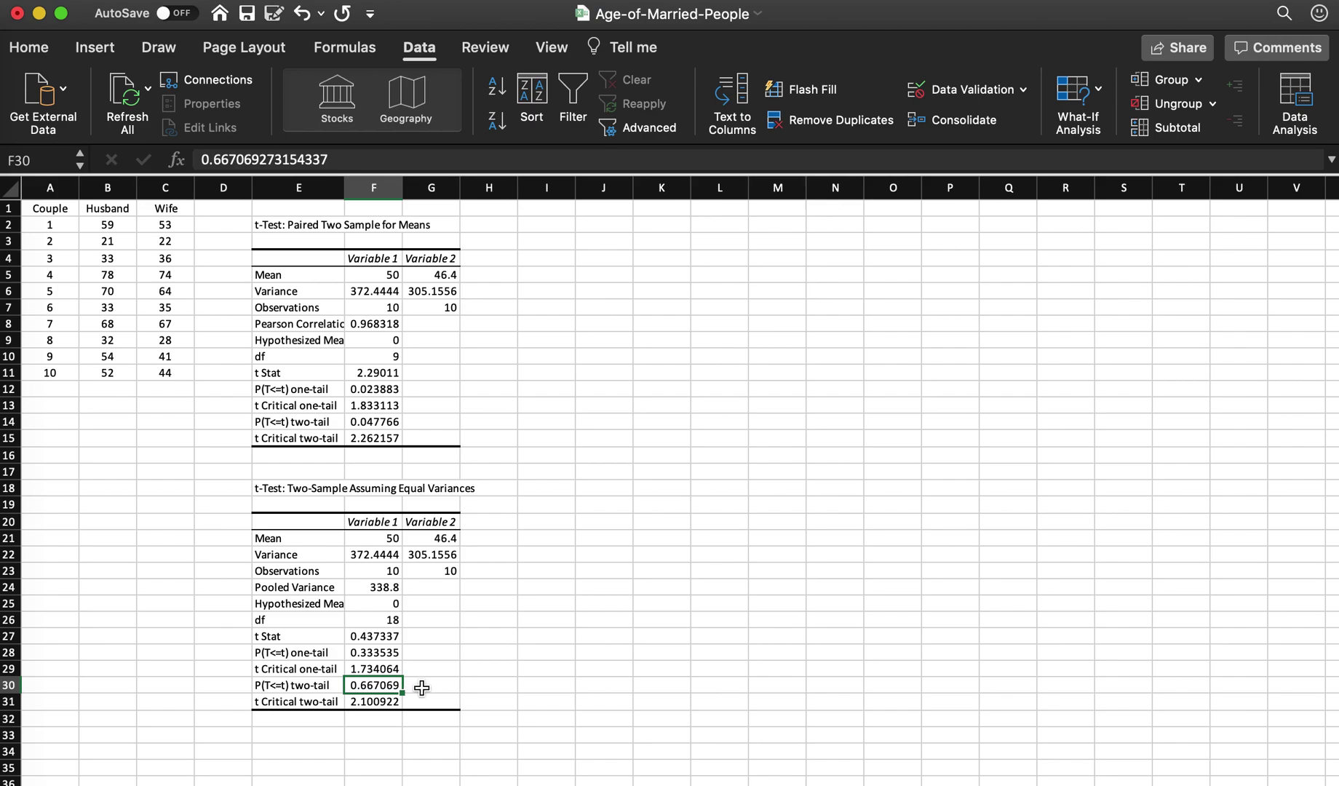
pyautogui.click(376, 420)
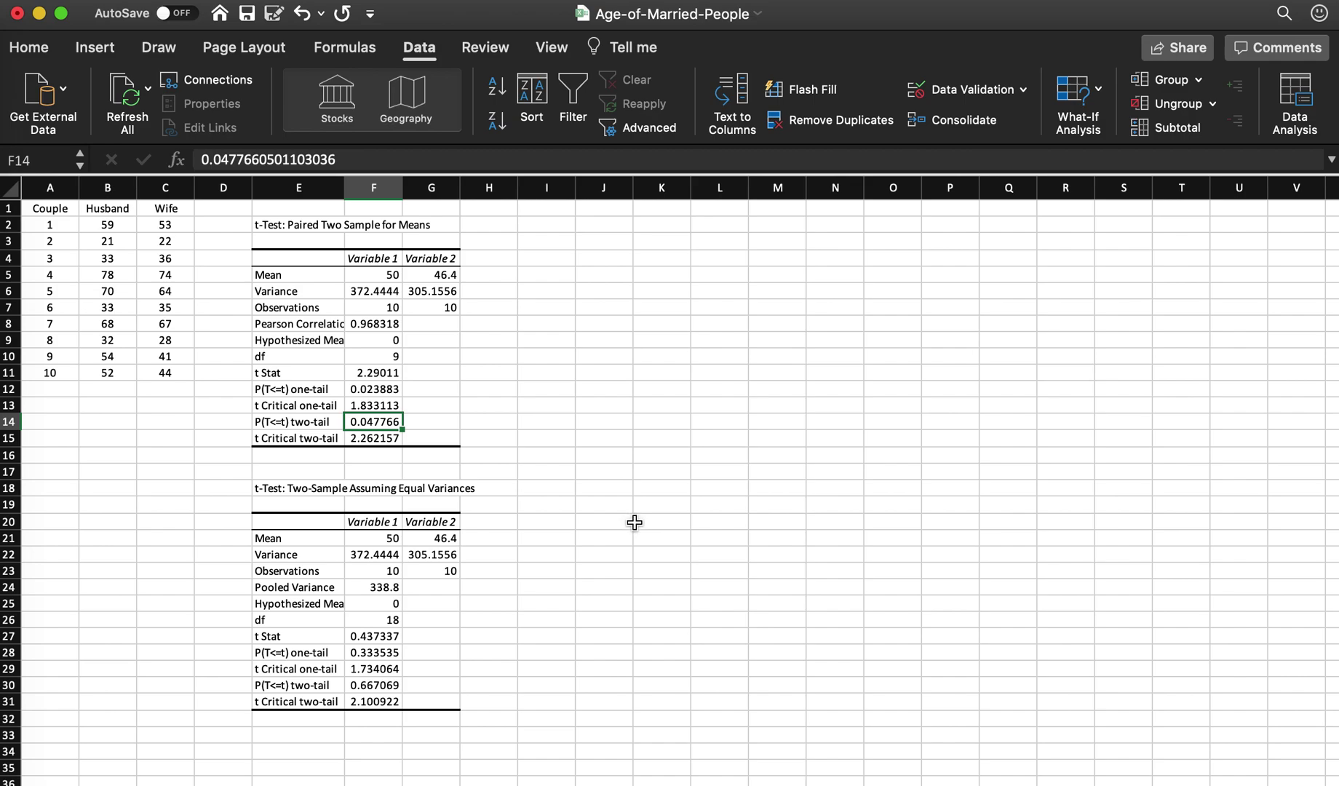
pyautogui.click(555, 368)
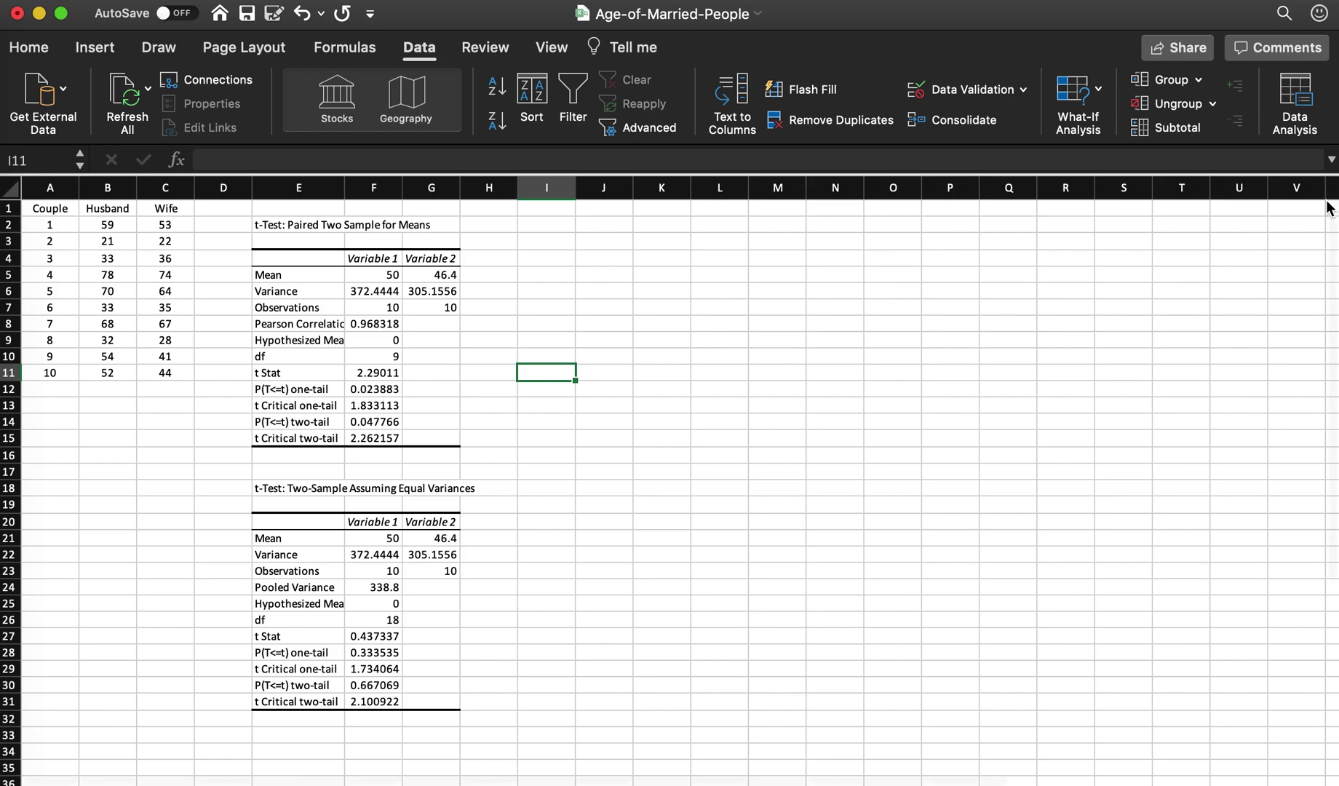
# Run the t-Test: Two-Sample Assuming Unequal Variances with variable 1 range B2:B11, variable 2 range C2:C11 and the output starting at cell I11
pyautogui.click(1291, 91)
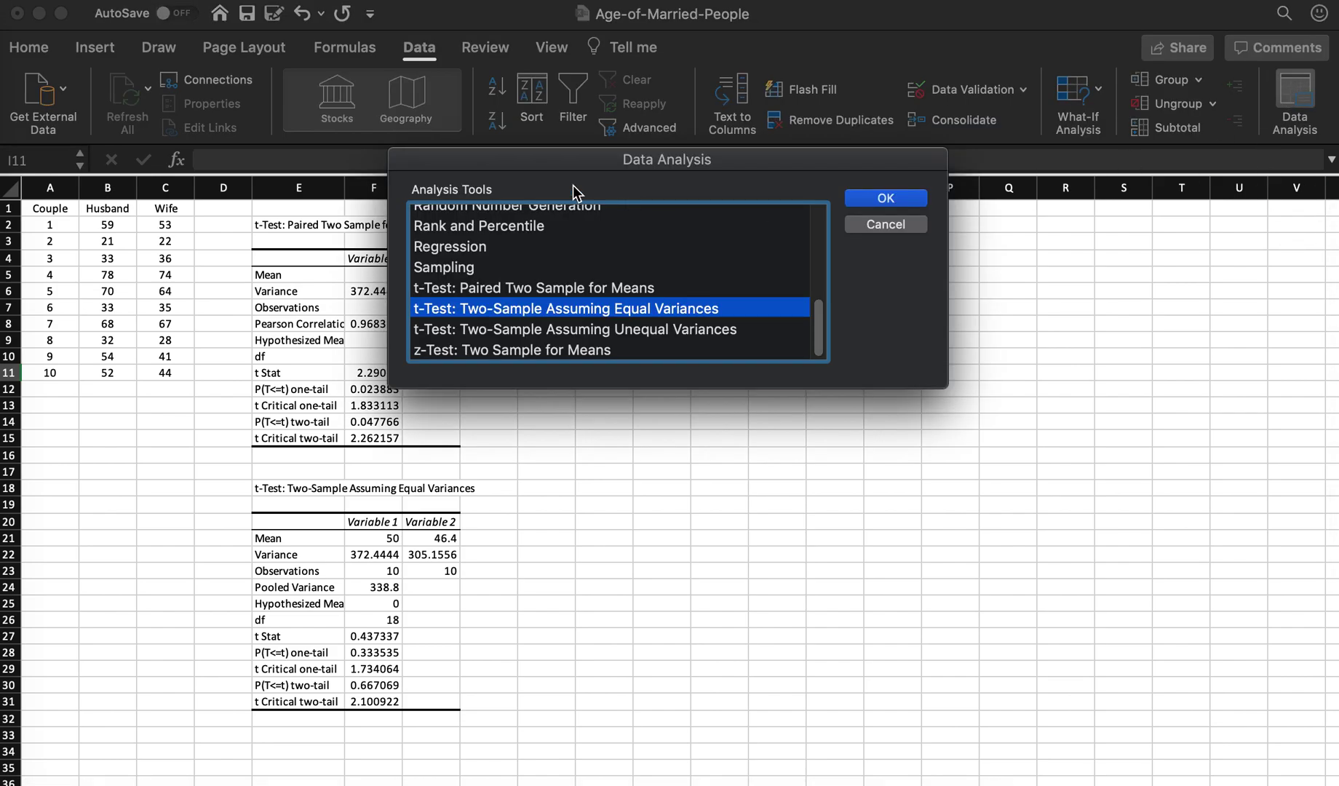
pyautogui.click(472, 333)
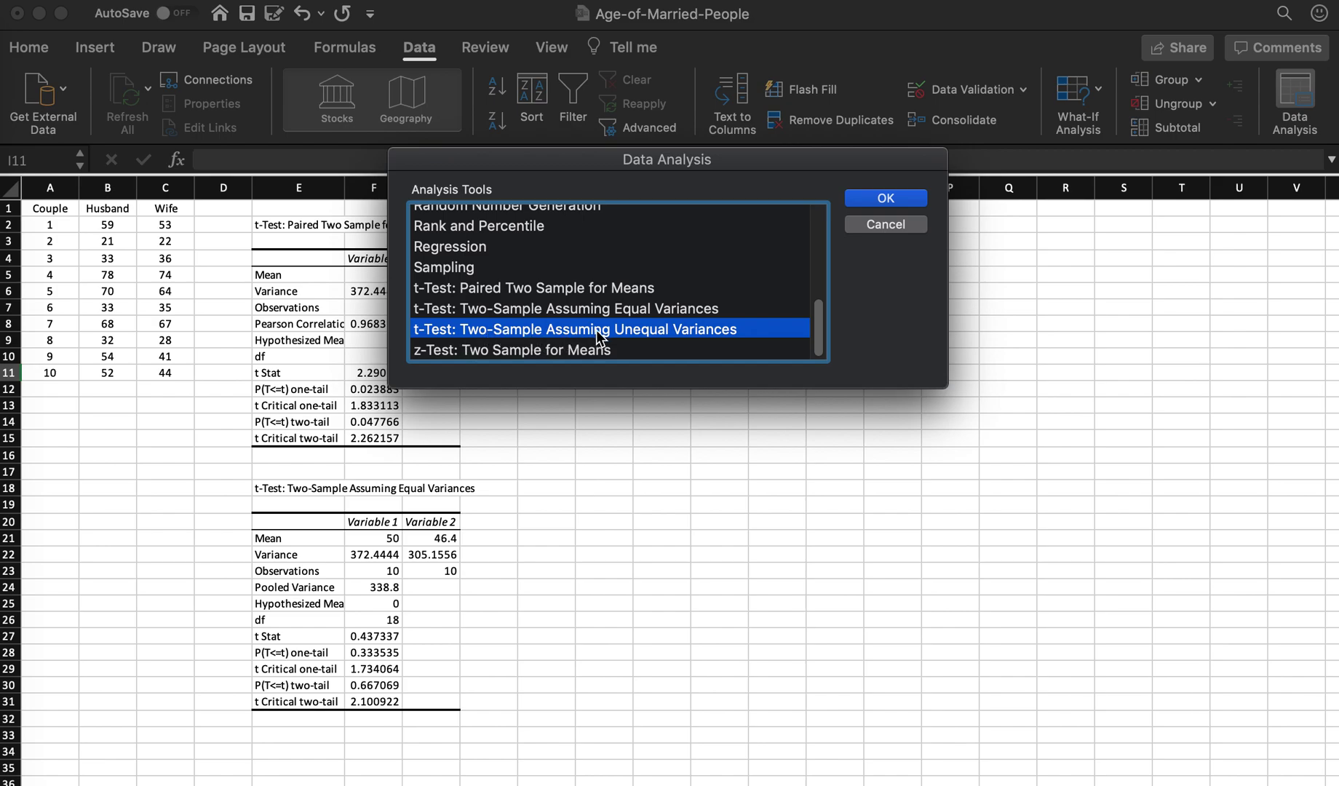
pyautogui.click(926, 199)
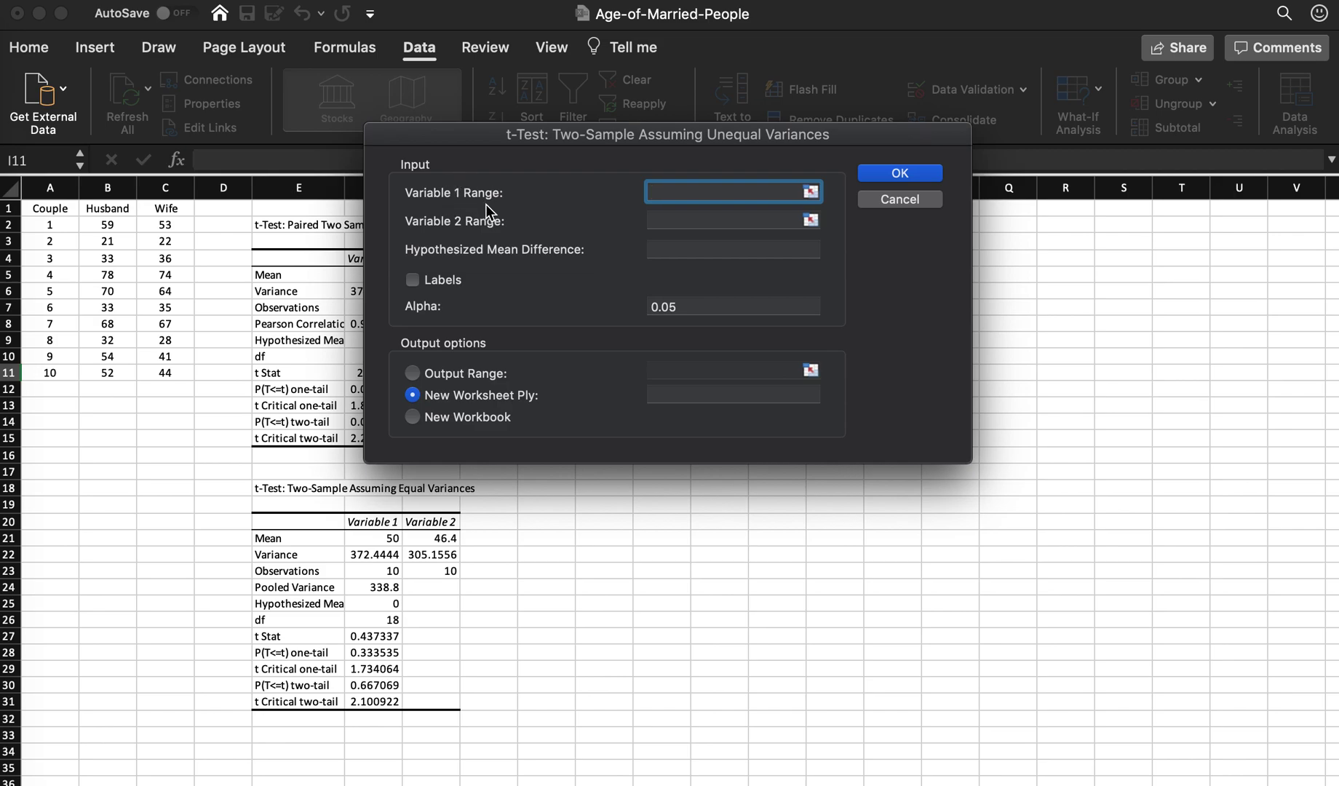
pyautogui.moveTo(108, 224); pyautogui.dragTo(93, 374)
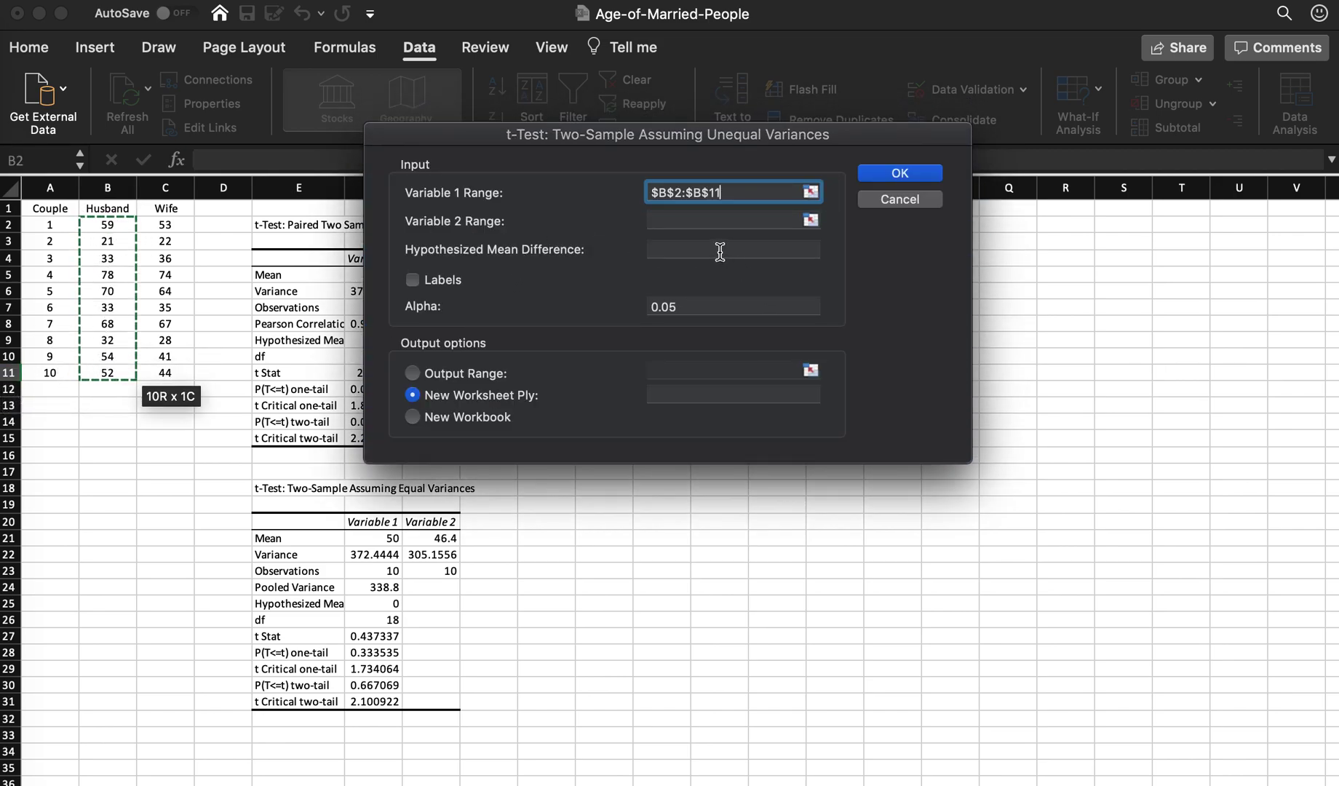
pyautogui.click(698, 221)
pyautogui.moveTo(169, 226); pyautogui.dragTo(165, 373)
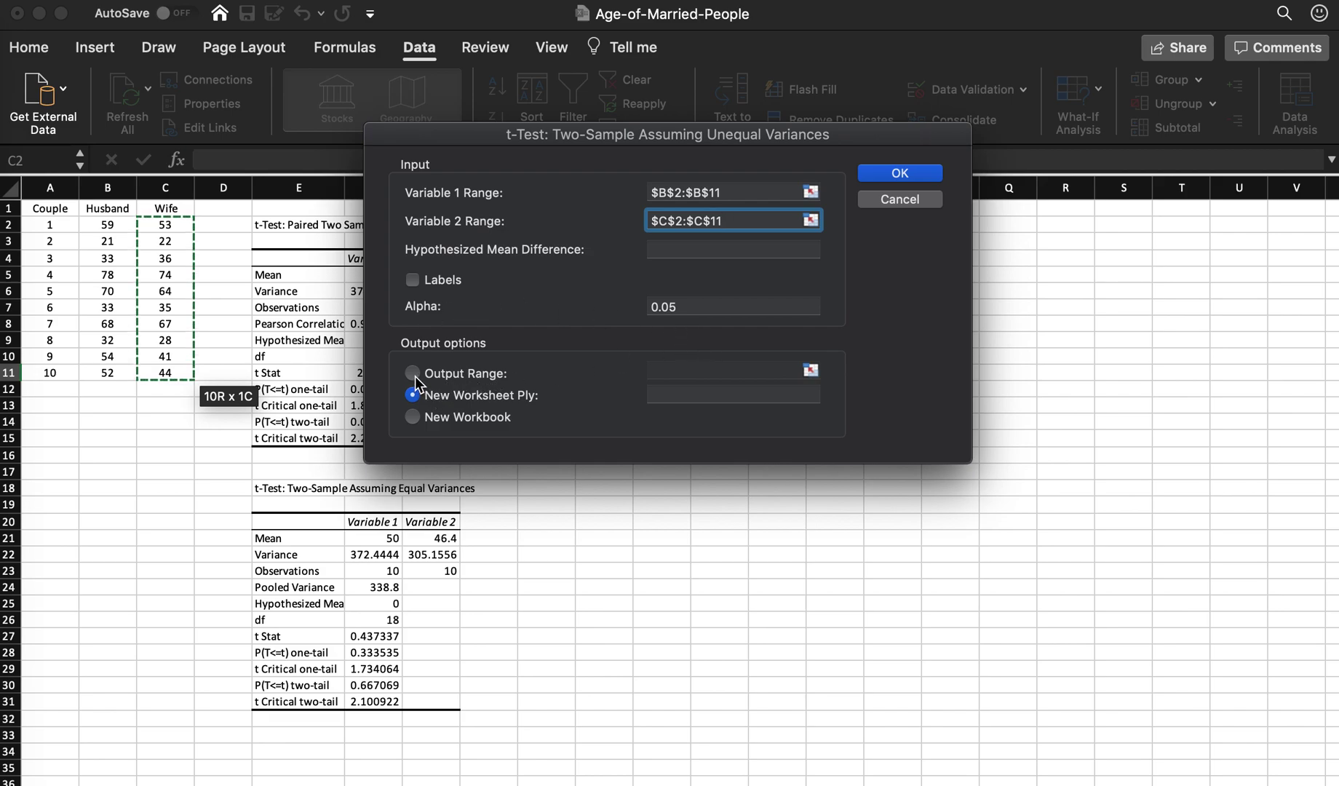
pyautogui.moveTo(692, 192); pyautogui.dragTo(961, 331)
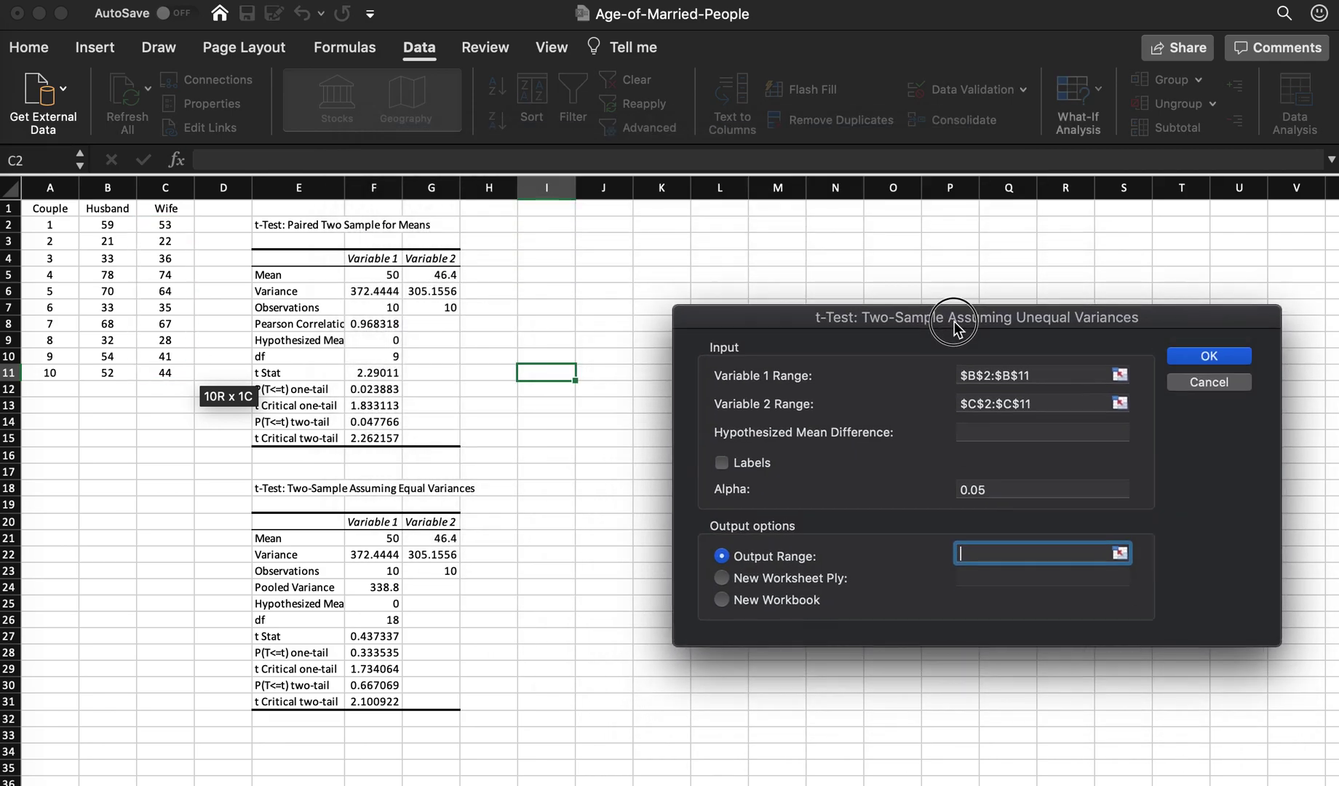
pyautogui.click(557, 372)
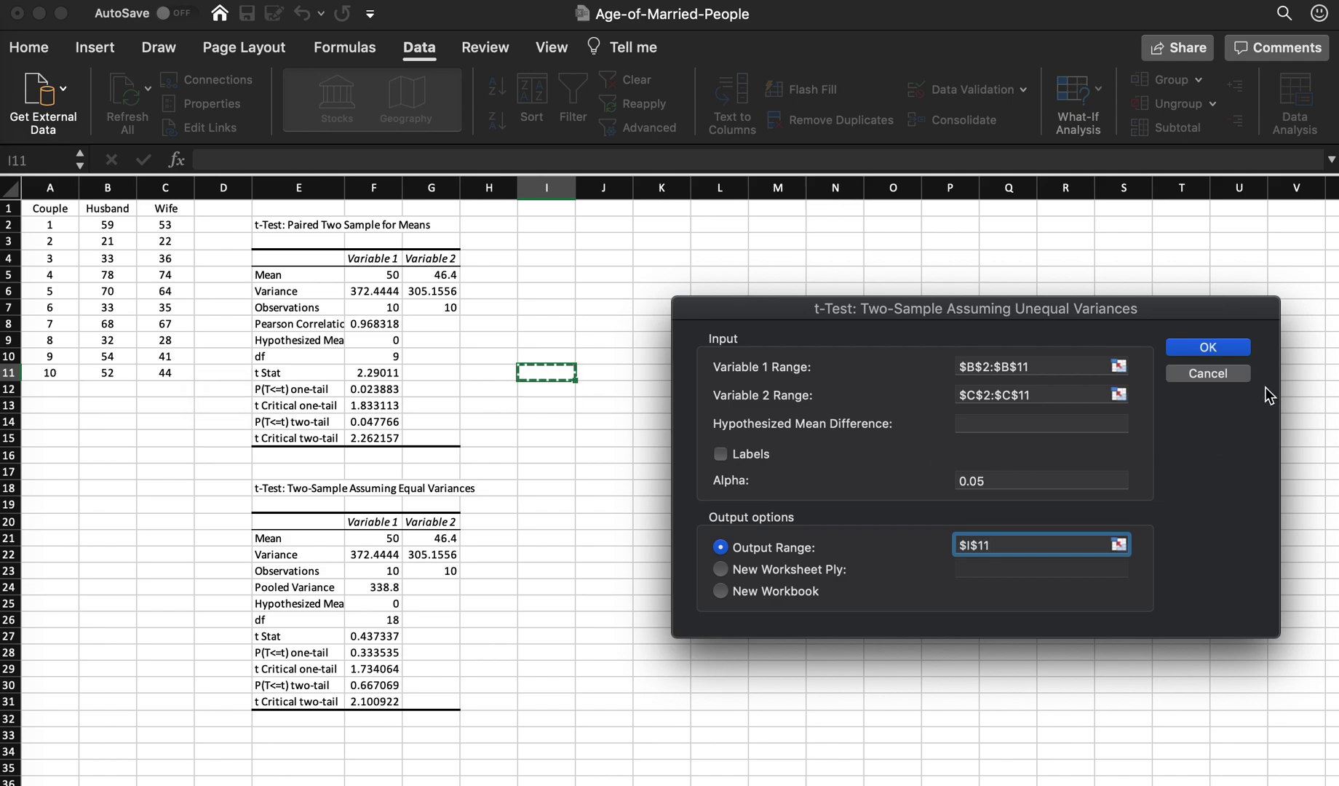
pyautogui.click(1209, 348)
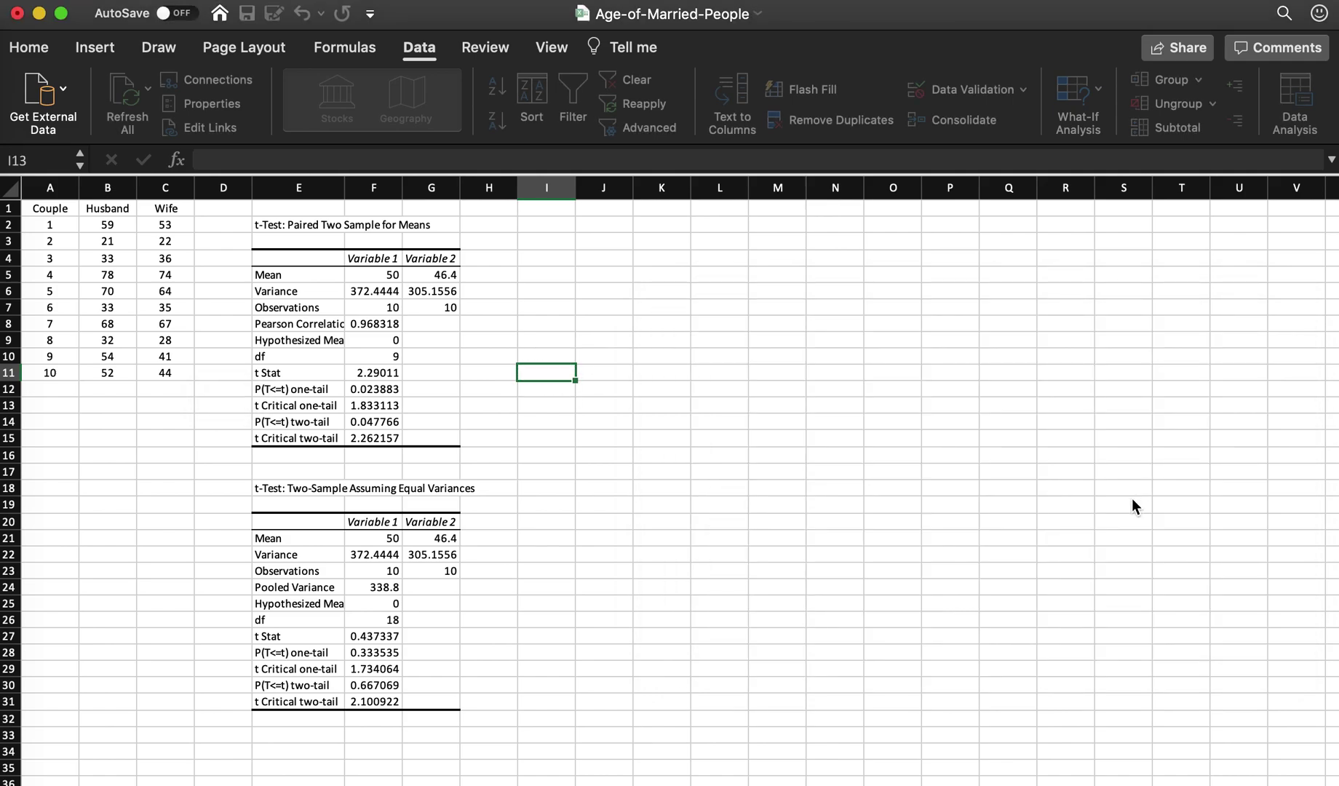
pyautogui.click(809, 556)
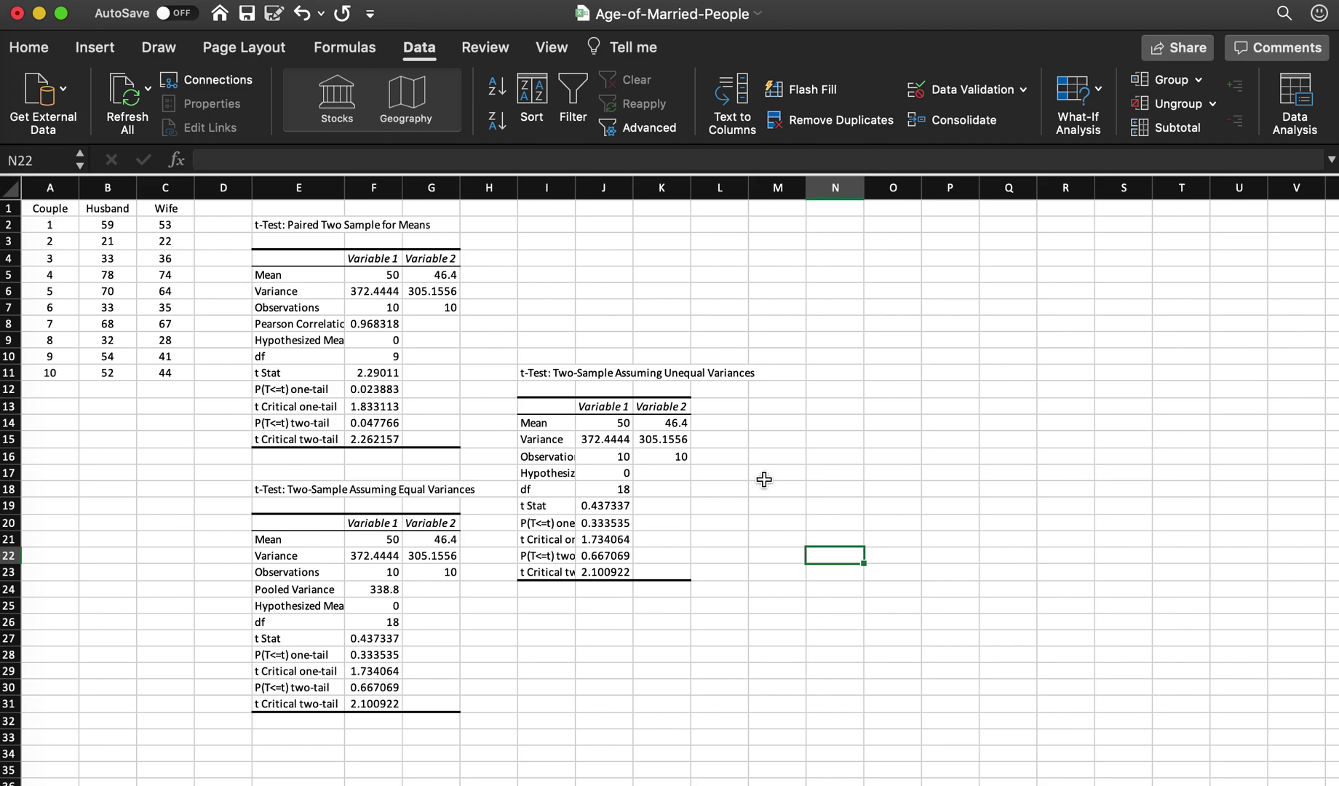
# Compare the t Stat of the unequal-variances and equal-variances tests, and examine the two variances in the unequal-variances result
pyautogui.click(605, 505)
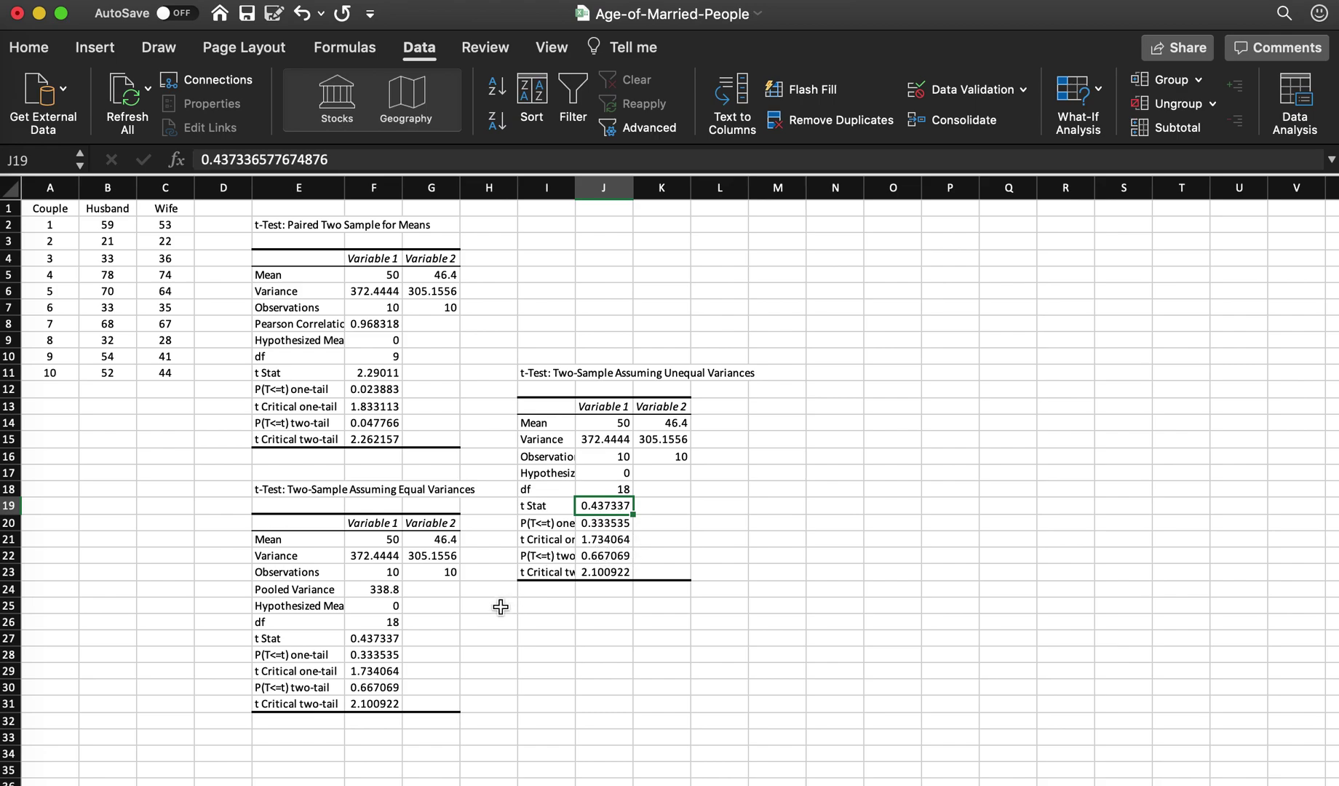
pyautogui.click(381, 642)
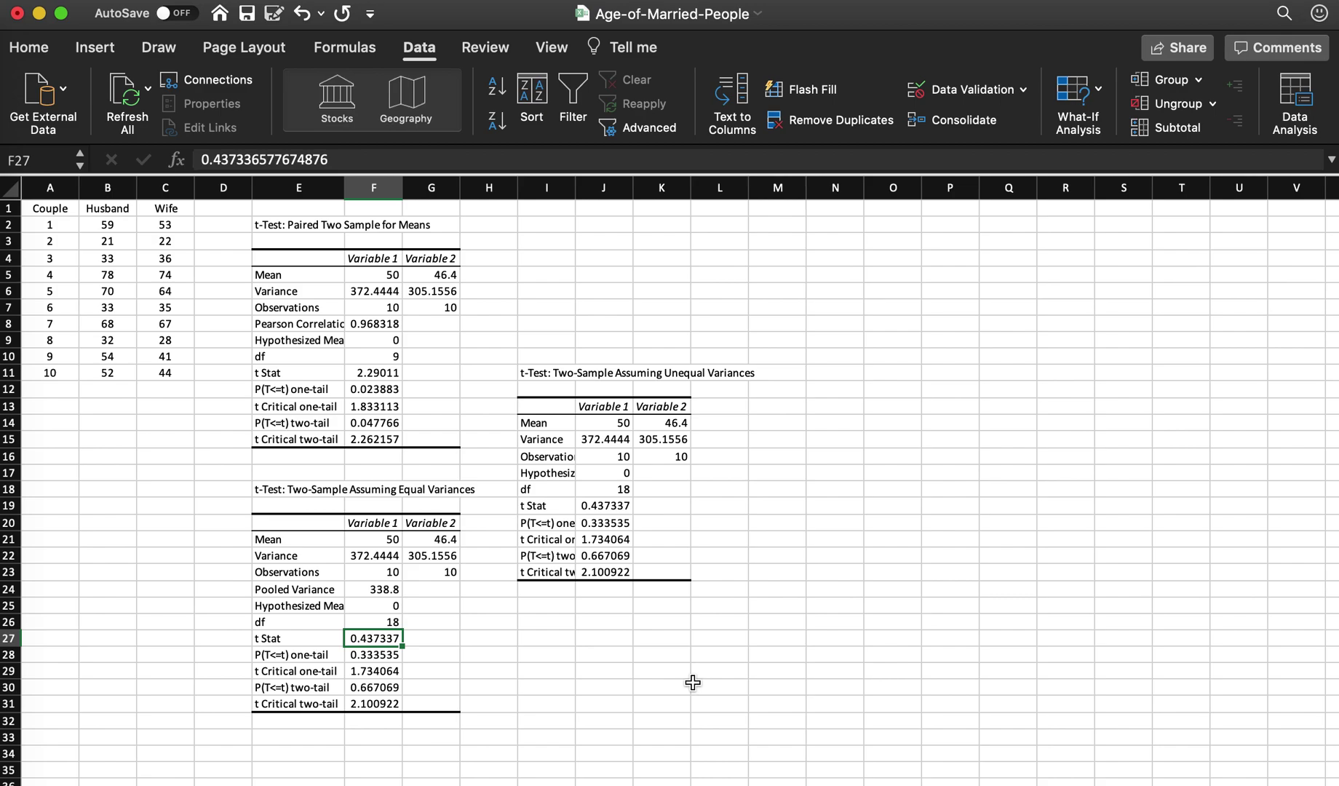
pyautogui.moveTo(611, 441); pyautogui.dragTo(671, 443)
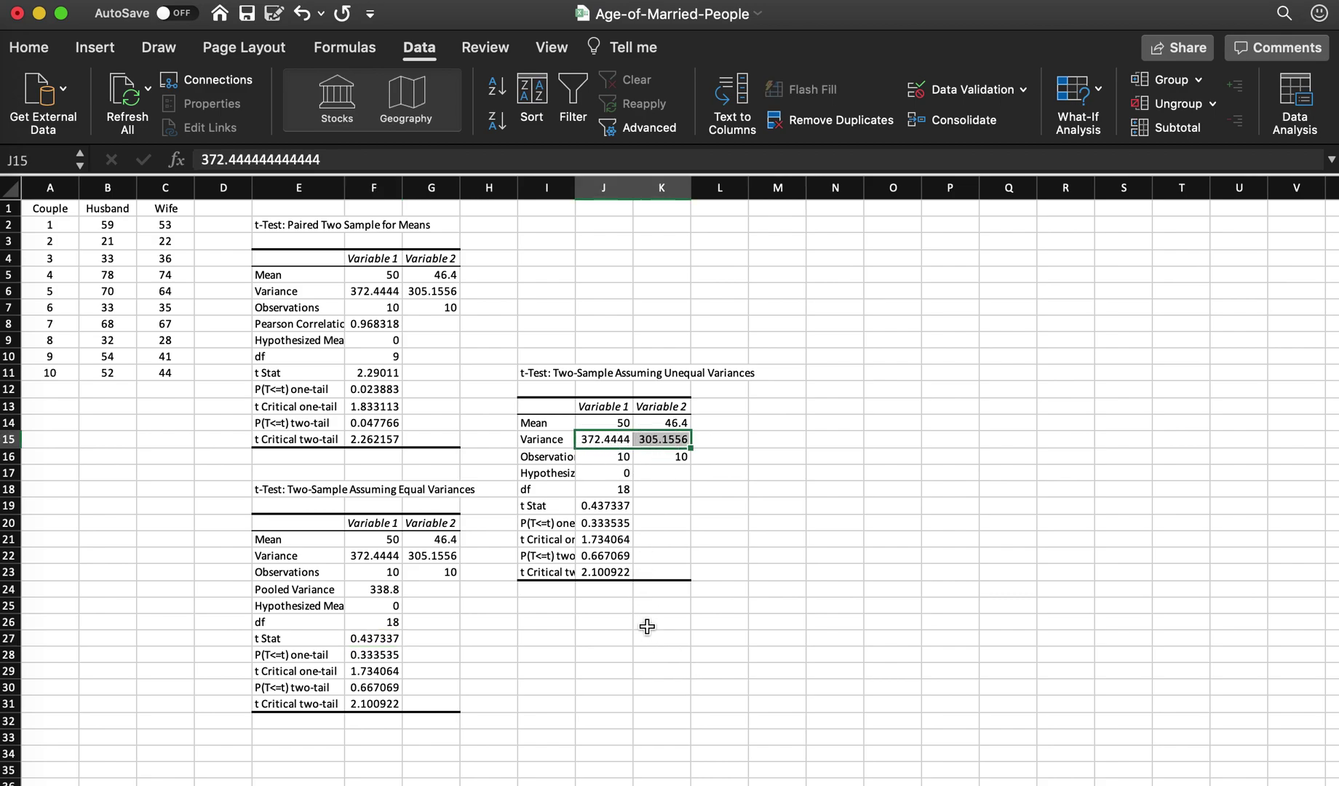
pyautogui.click(646, 623)
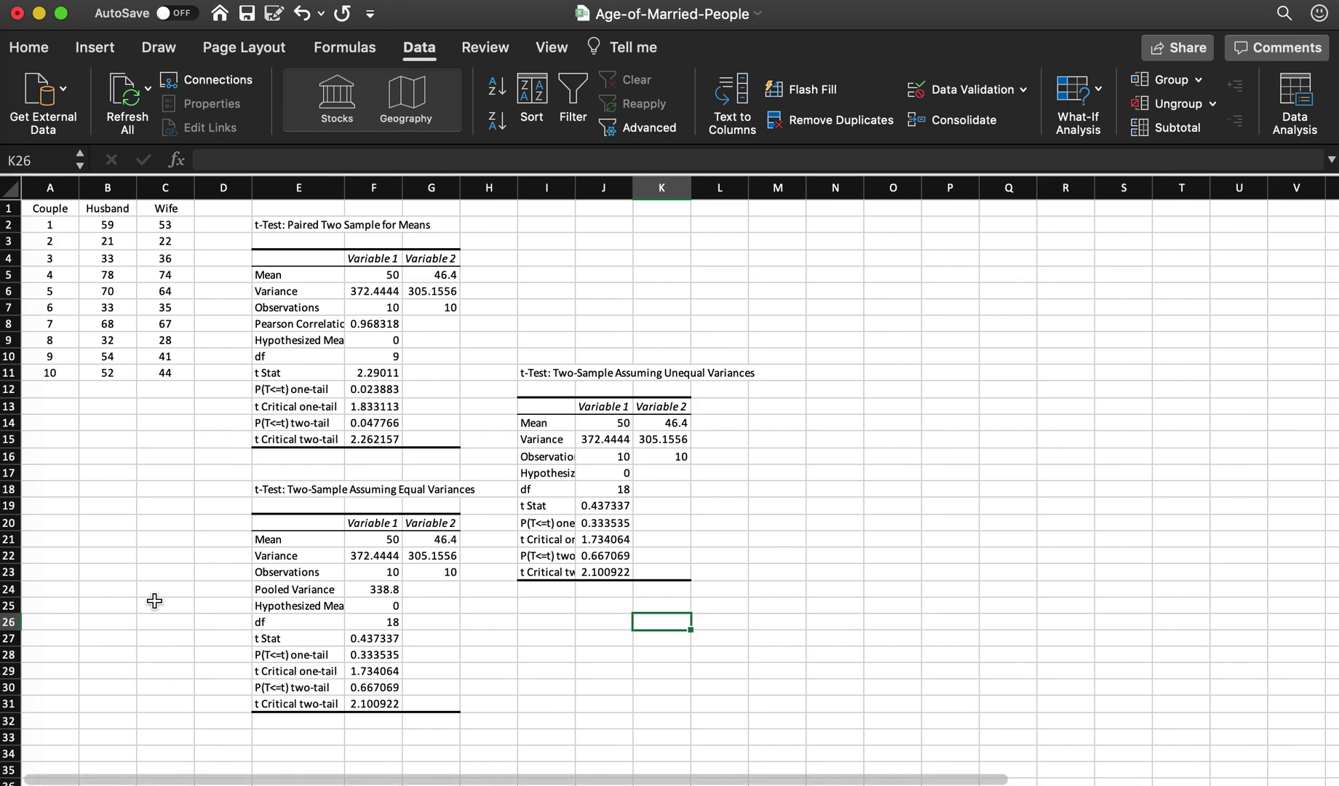
pyautogui.click(156, 719)
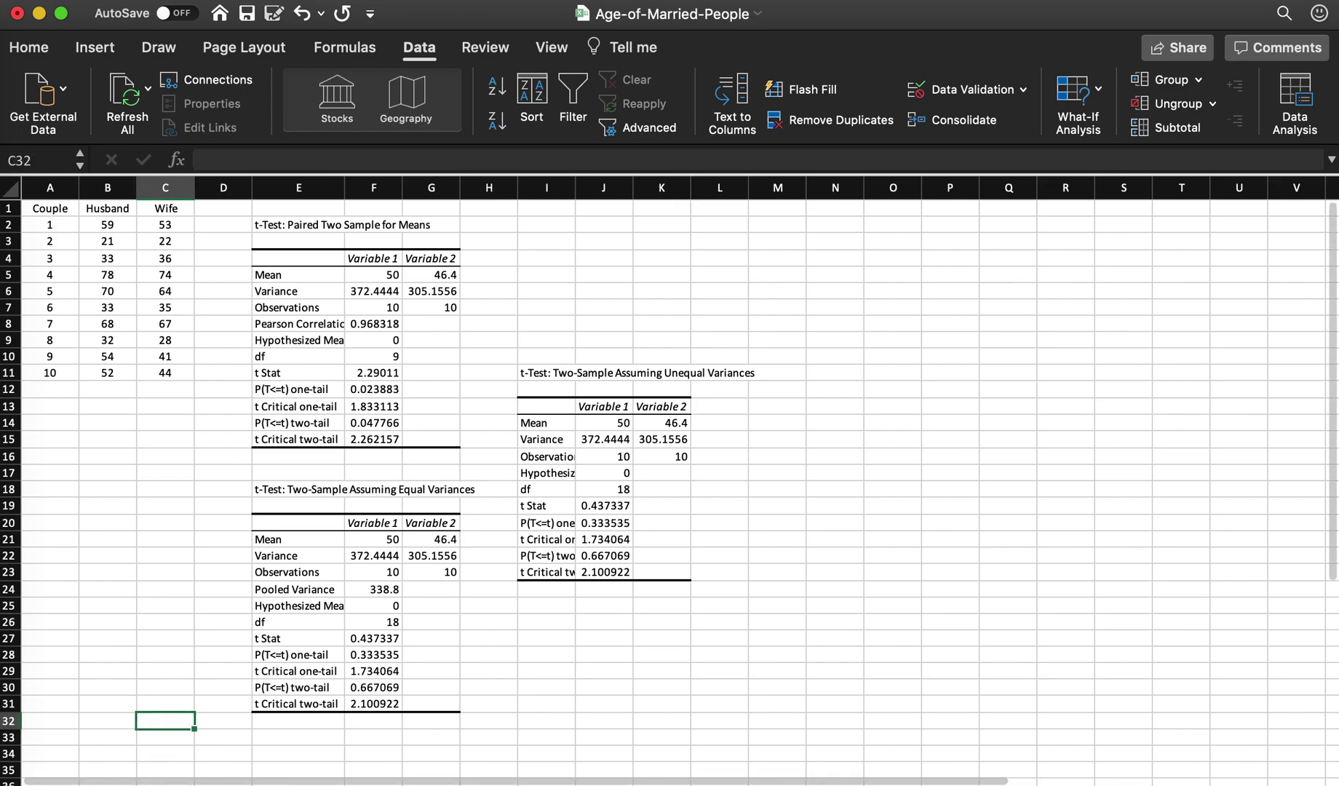
# Compare the sheet with stacked Spouse and Age columns against the one holding husband and wife ages in separate columns
pyautogui.click(195, 785)
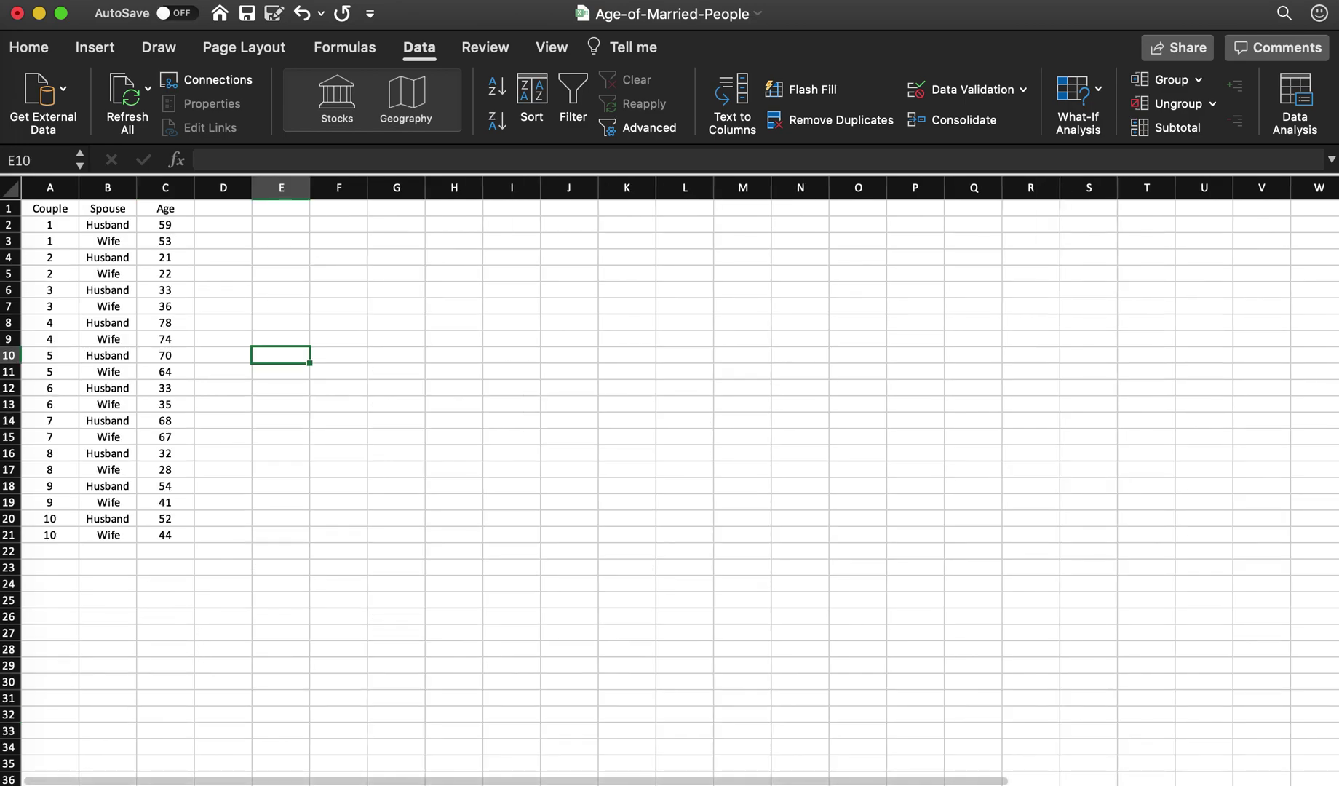
pyautogui.click(145, 785)
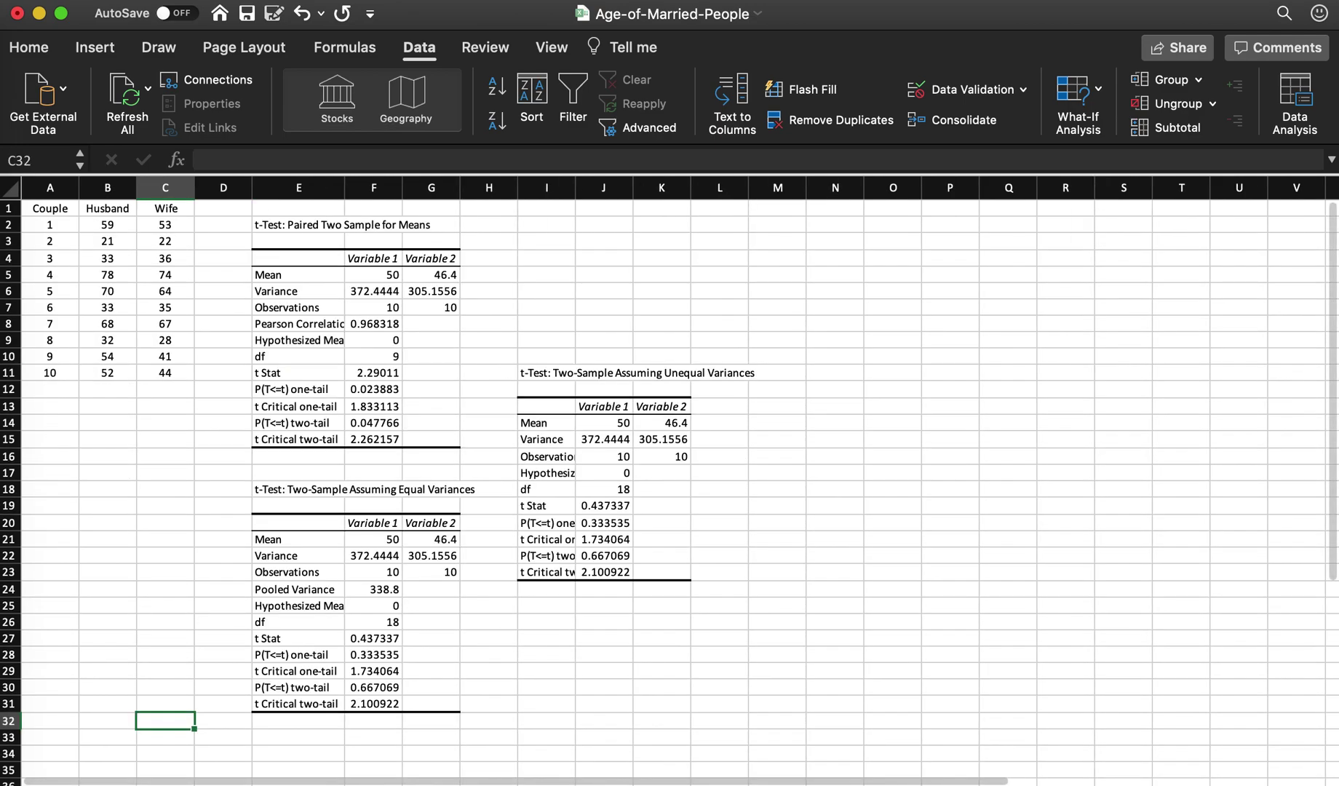
pyautogui.click(110, 186)
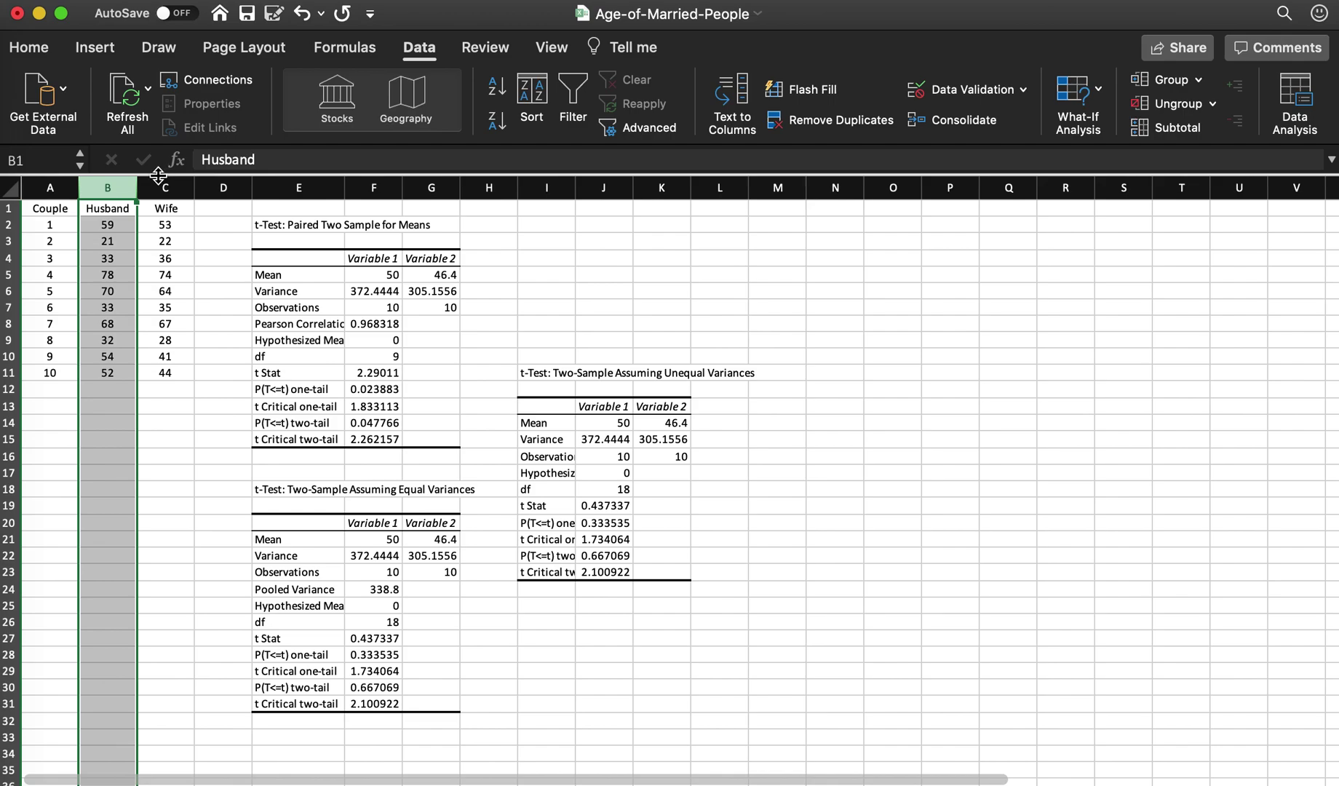
pyautogui.click(107, 184)
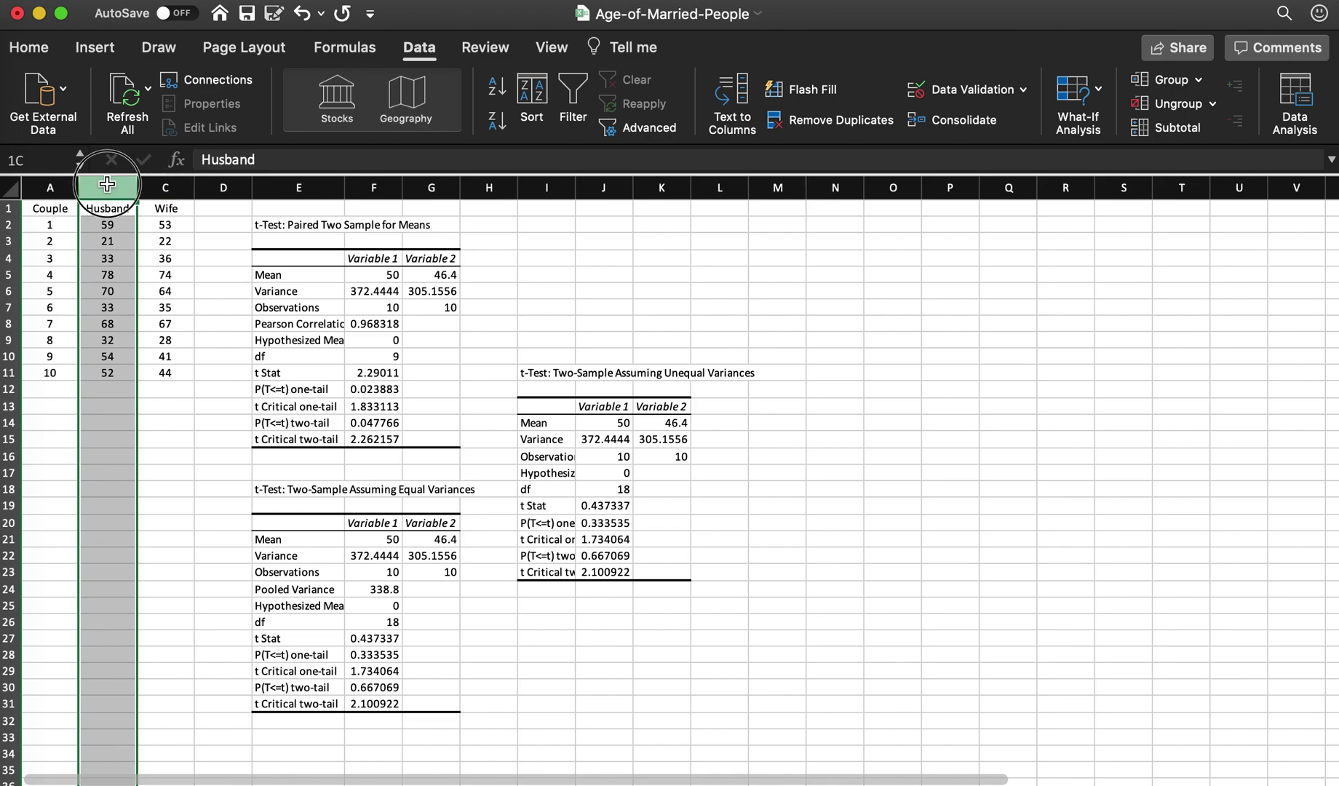
pyautogui.click(168, 184)
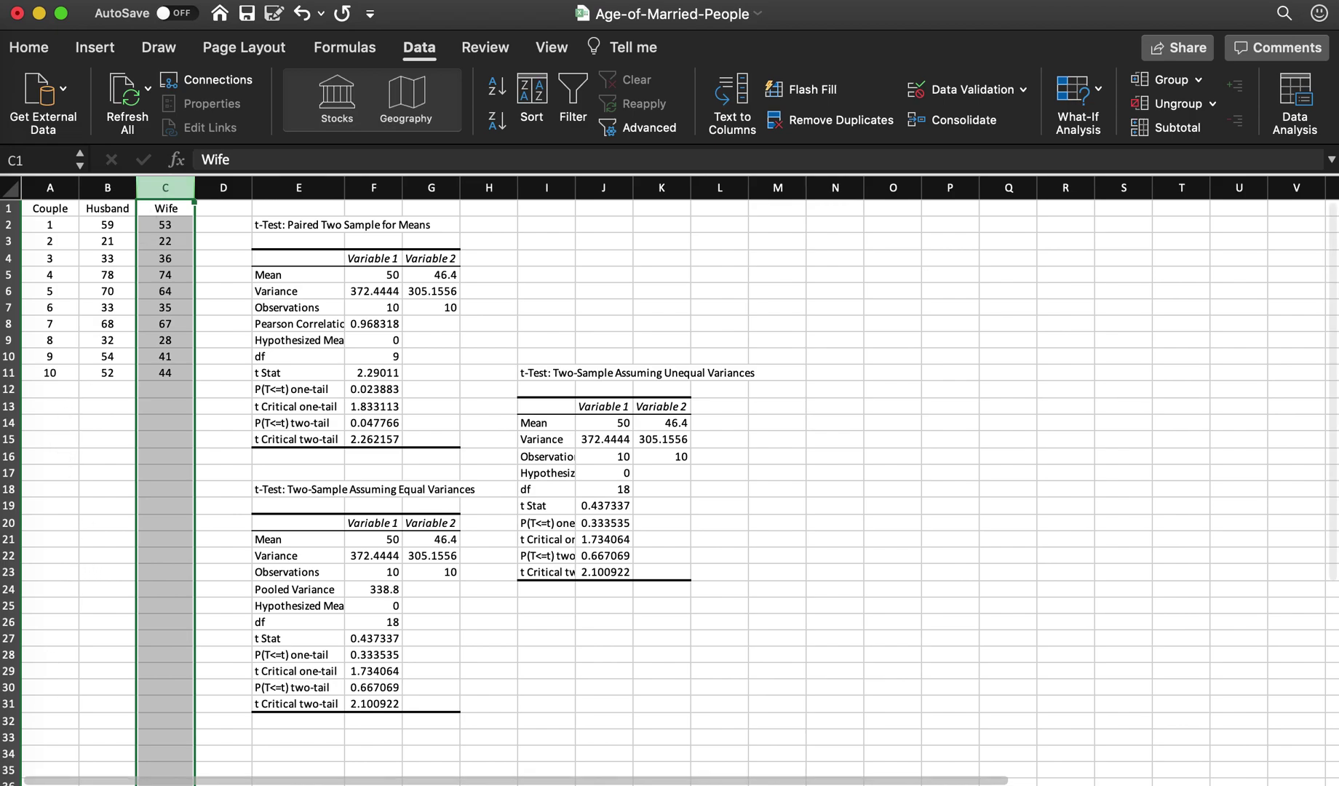
# Open the sheet with the stacked layout and examine how its Spouse and Age columns are arranged
pyautogui.click(109, 737)
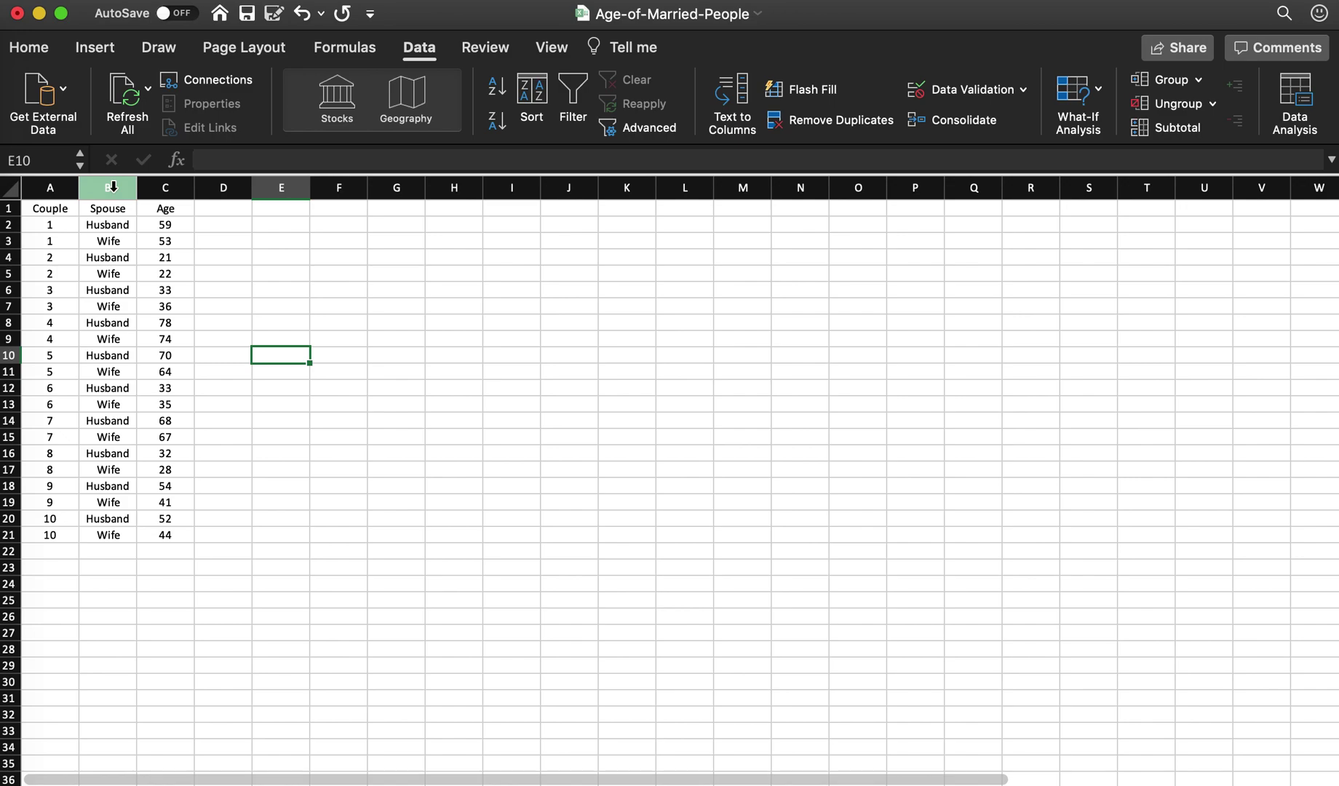
pyautogui.click(113, 187)
pyautogui.click(159, 290)
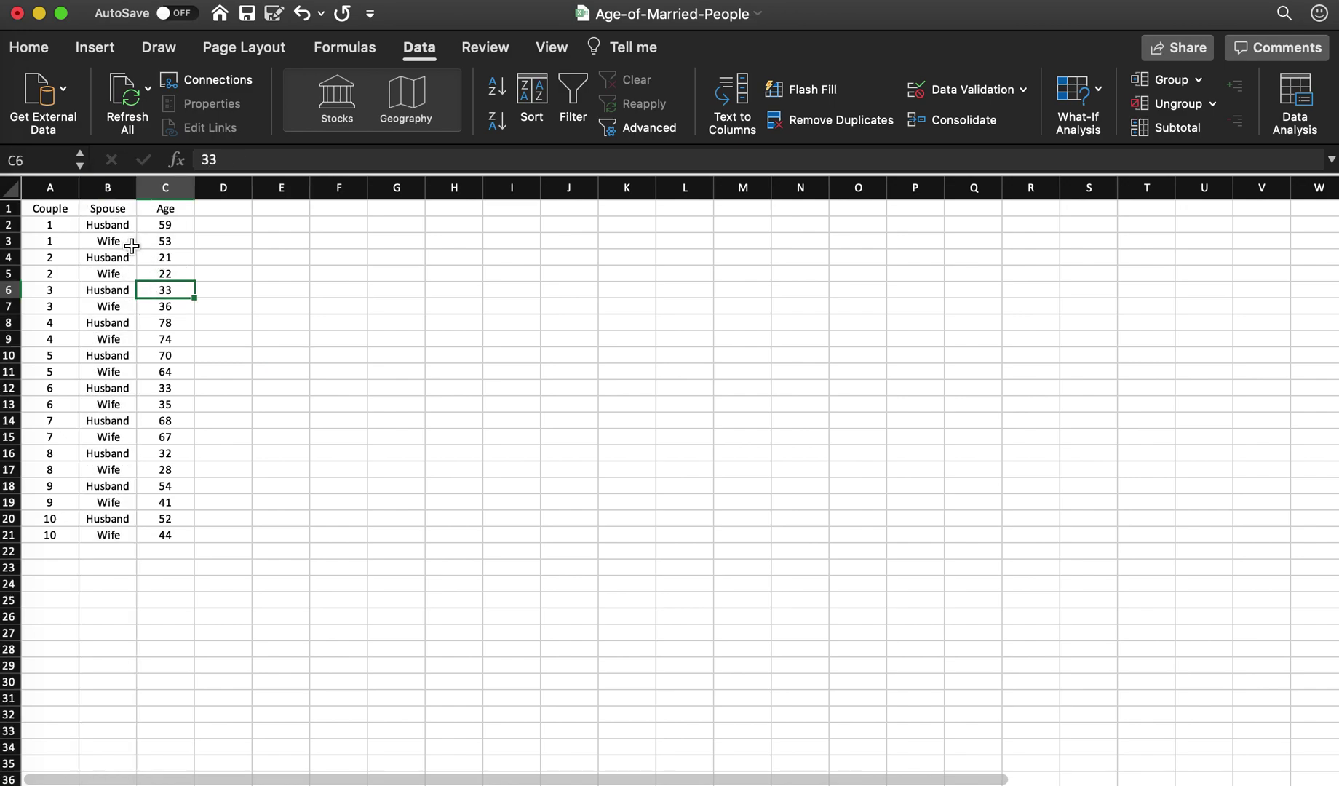
pyautogui.click(111, 224)
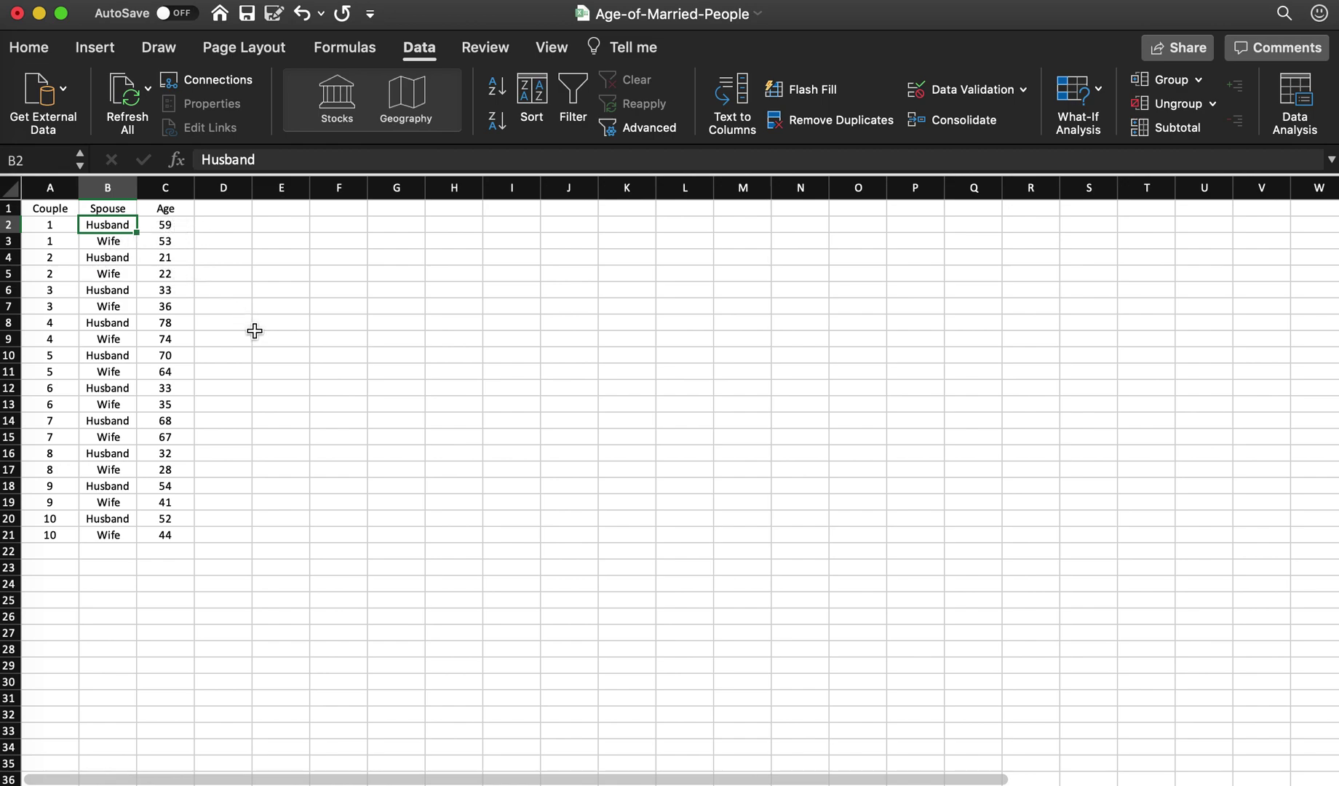
pyautogui.click(156, 551)
pyautogui.click(116, 590)
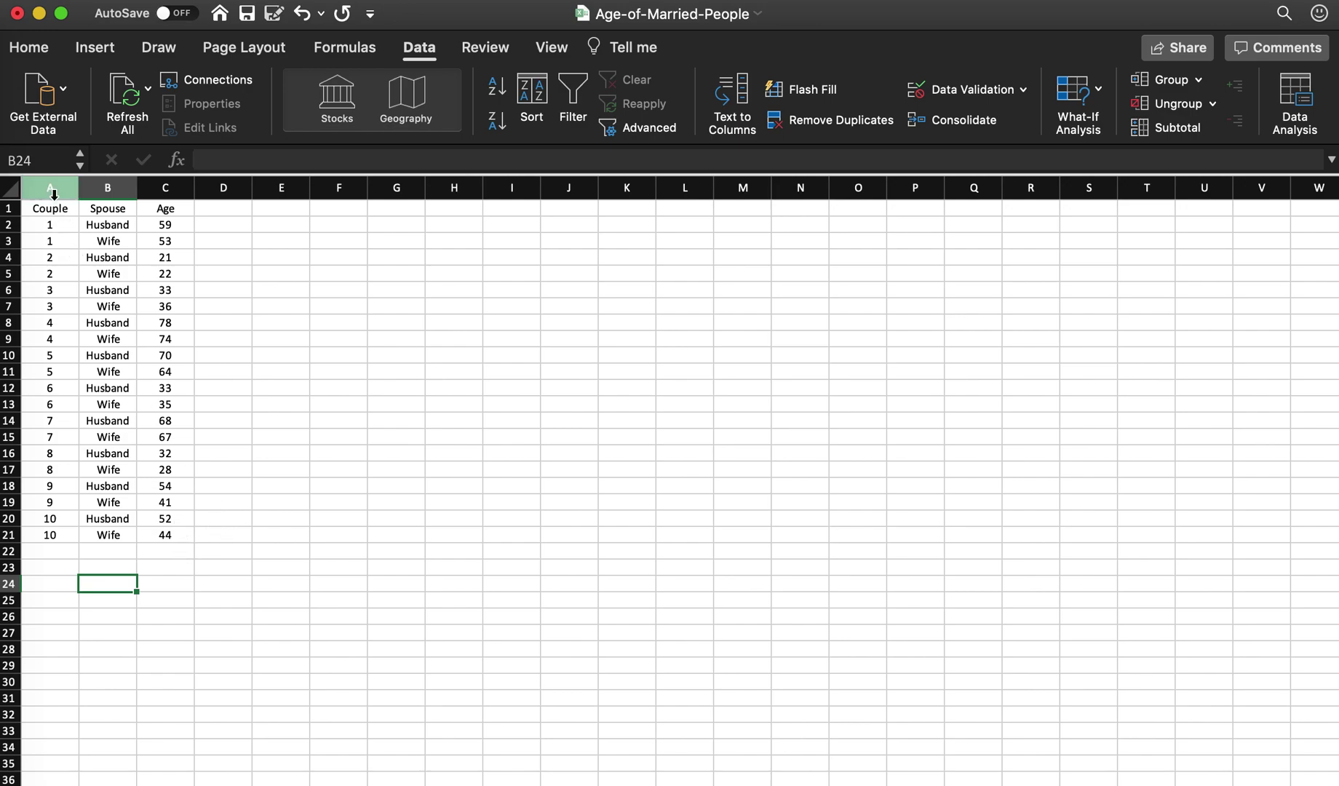
# Sort the table in A1:C21 by Spouse from A to Z, with Couple from smallest to largest as the second level
pyautogui.moveTo(48, 211); pyautogui.dragTo(149, 533)
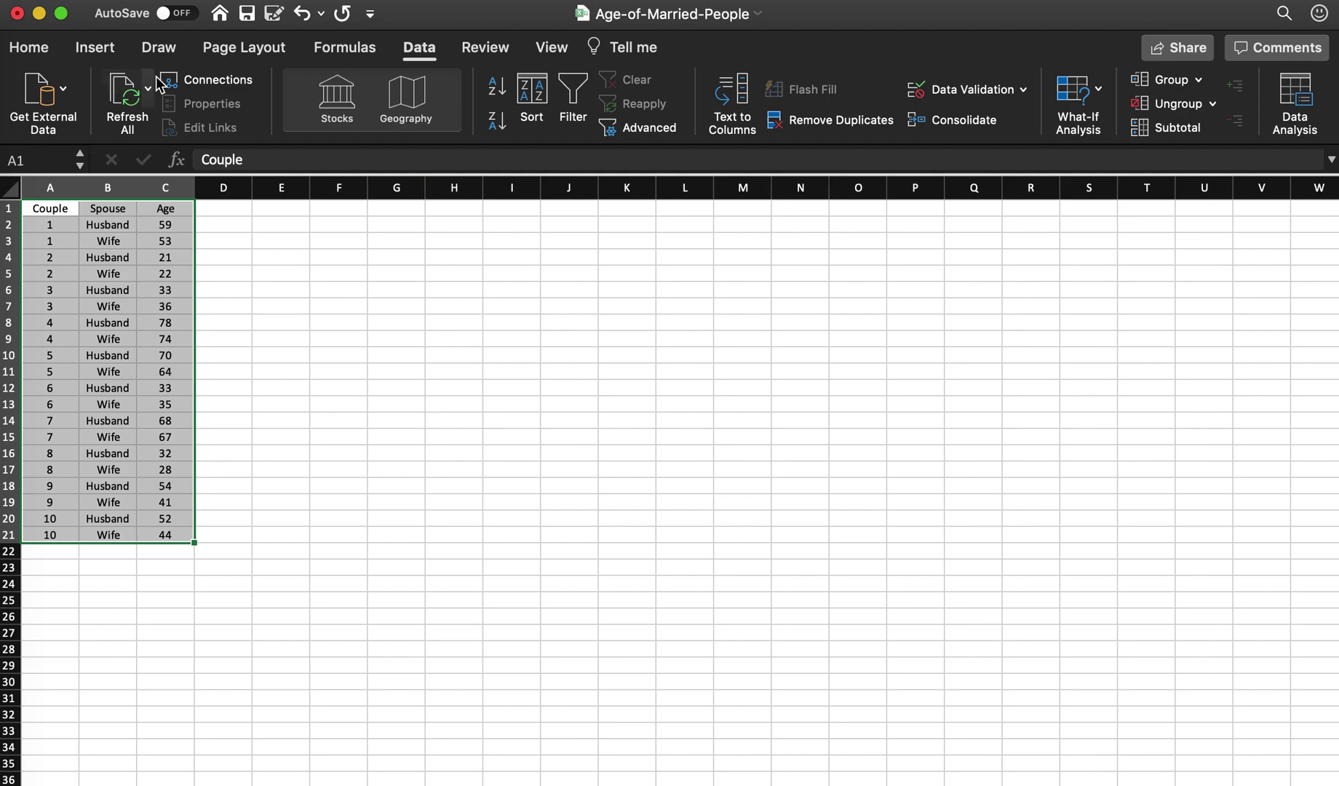
pyautogui.click(32, 54)
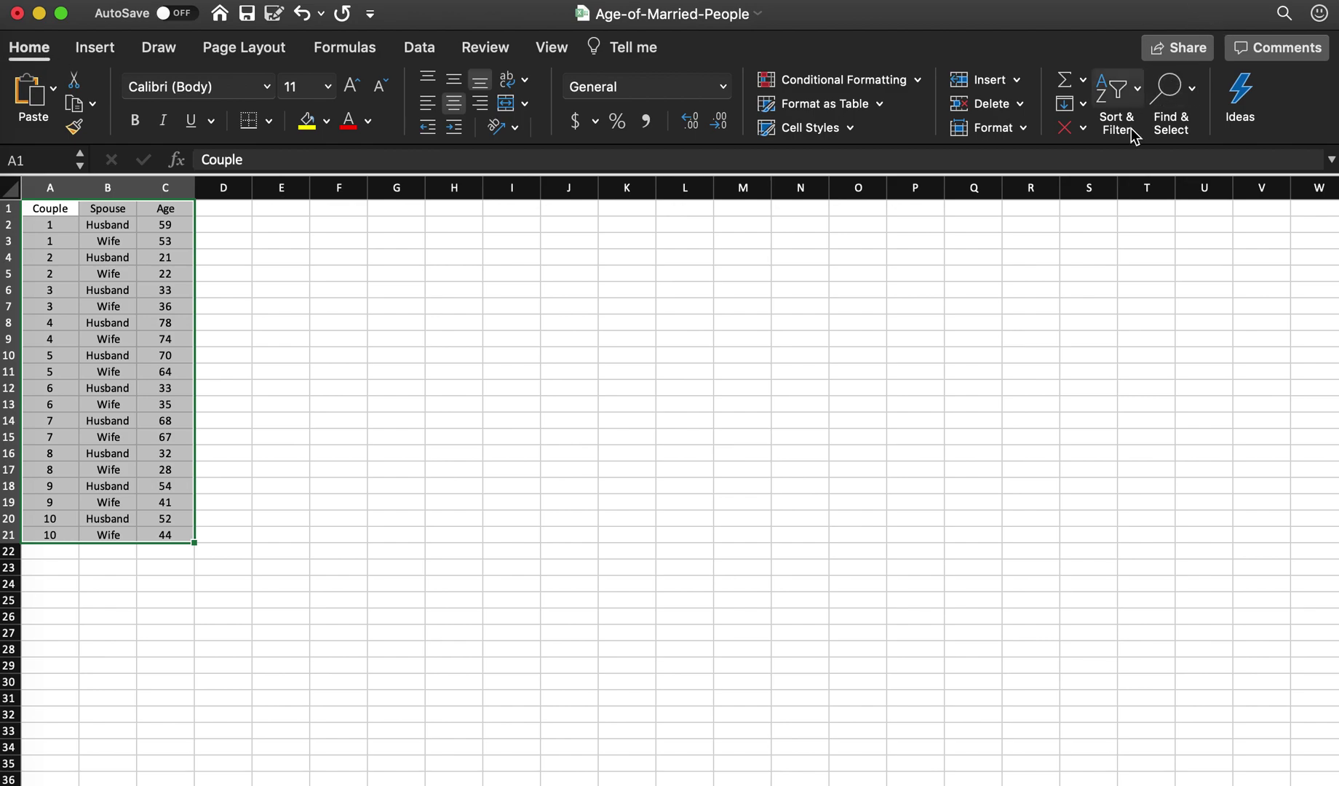
pyautogui.click(1133, 97)
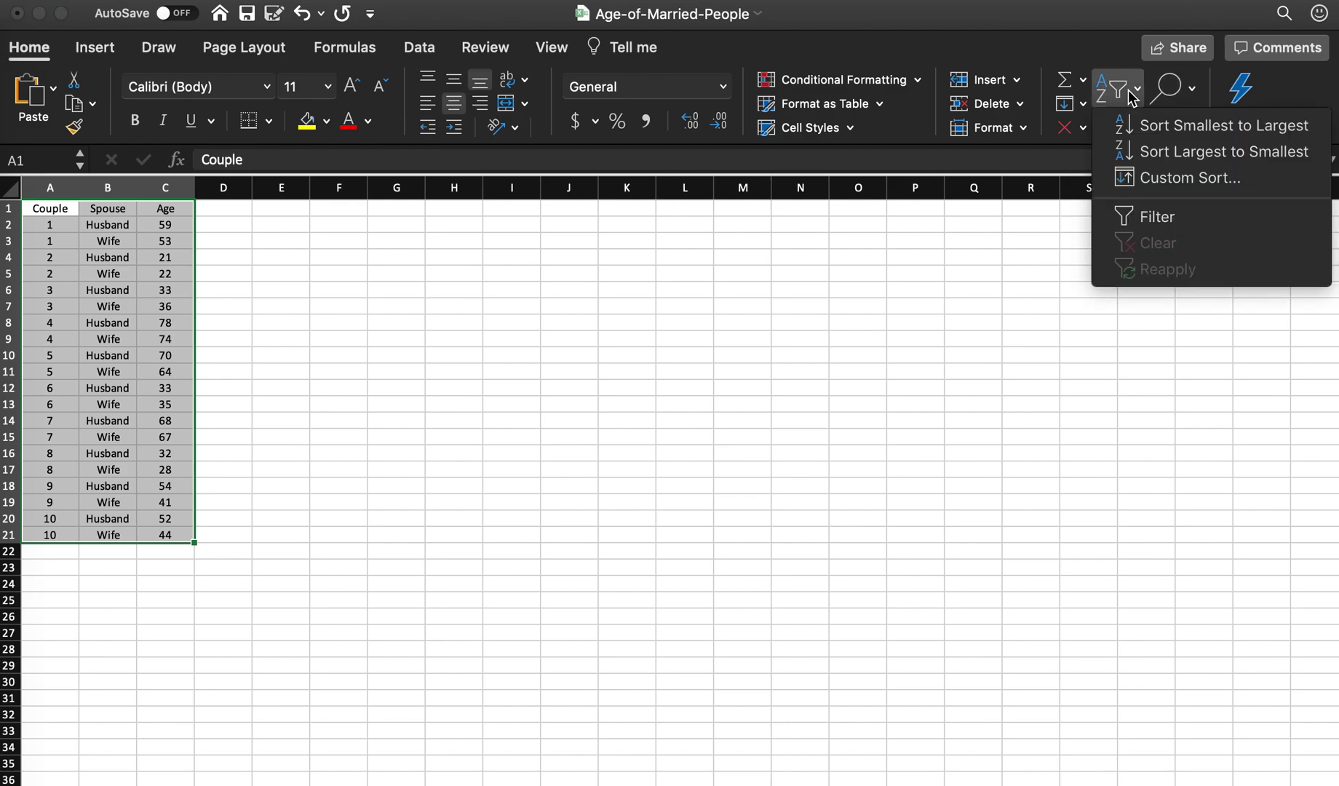
pyautogui.click(1154, 179)
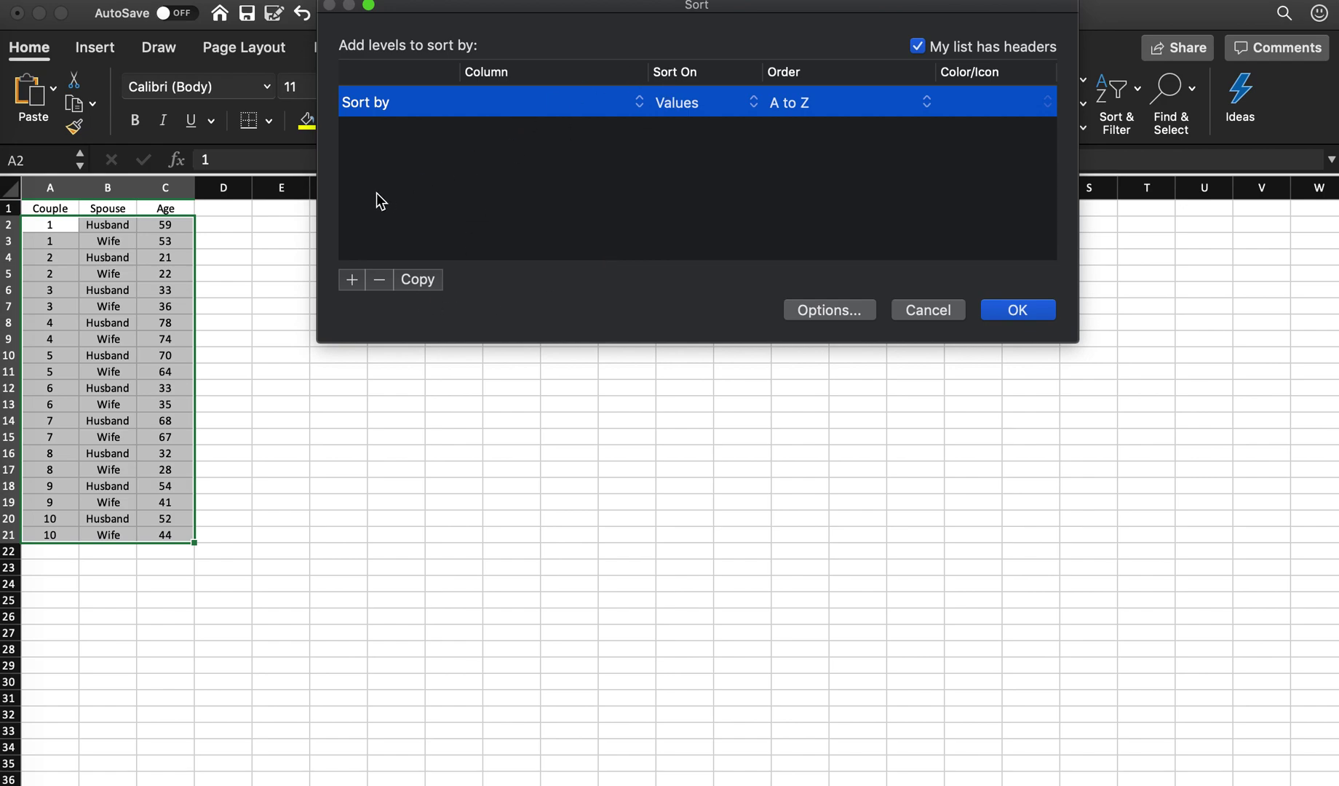
pyautogui.click(400, 107)
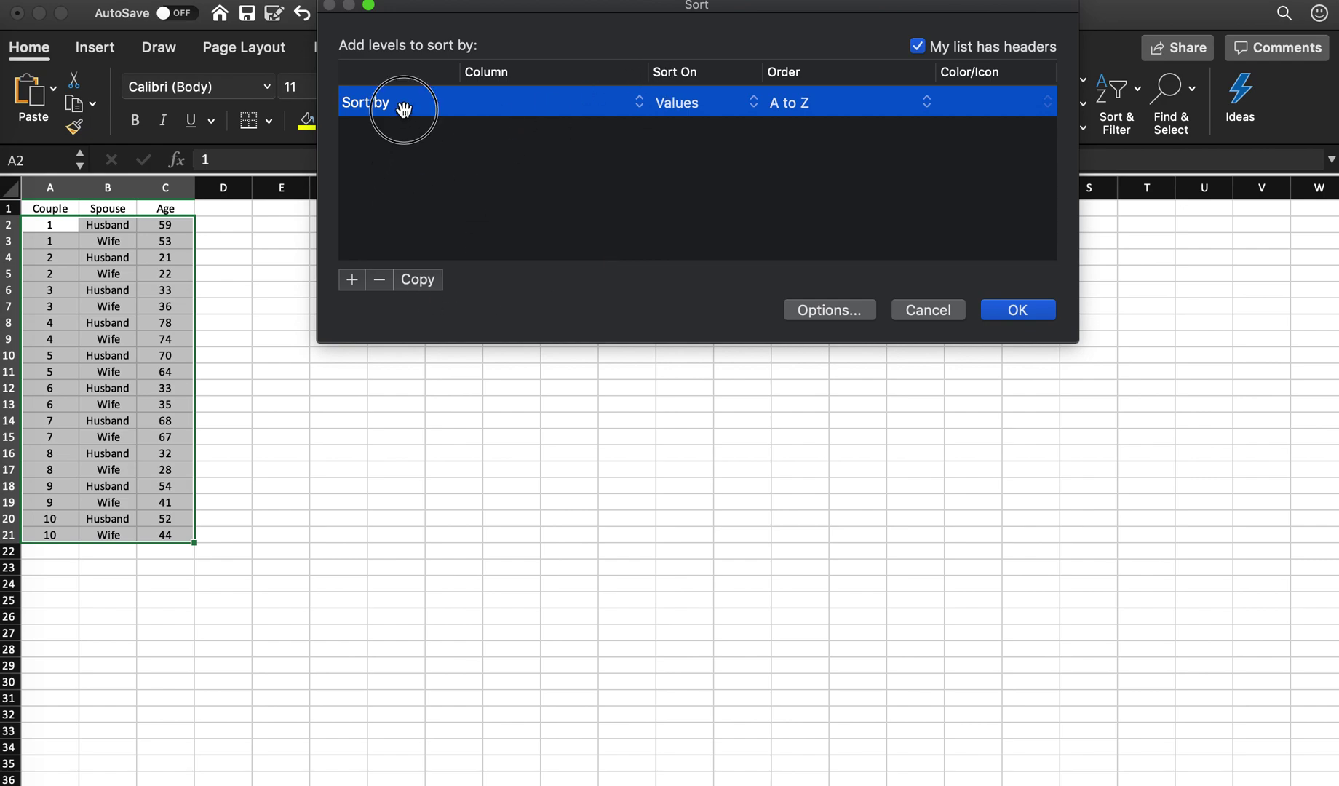
pyautogui.click(469, 102)
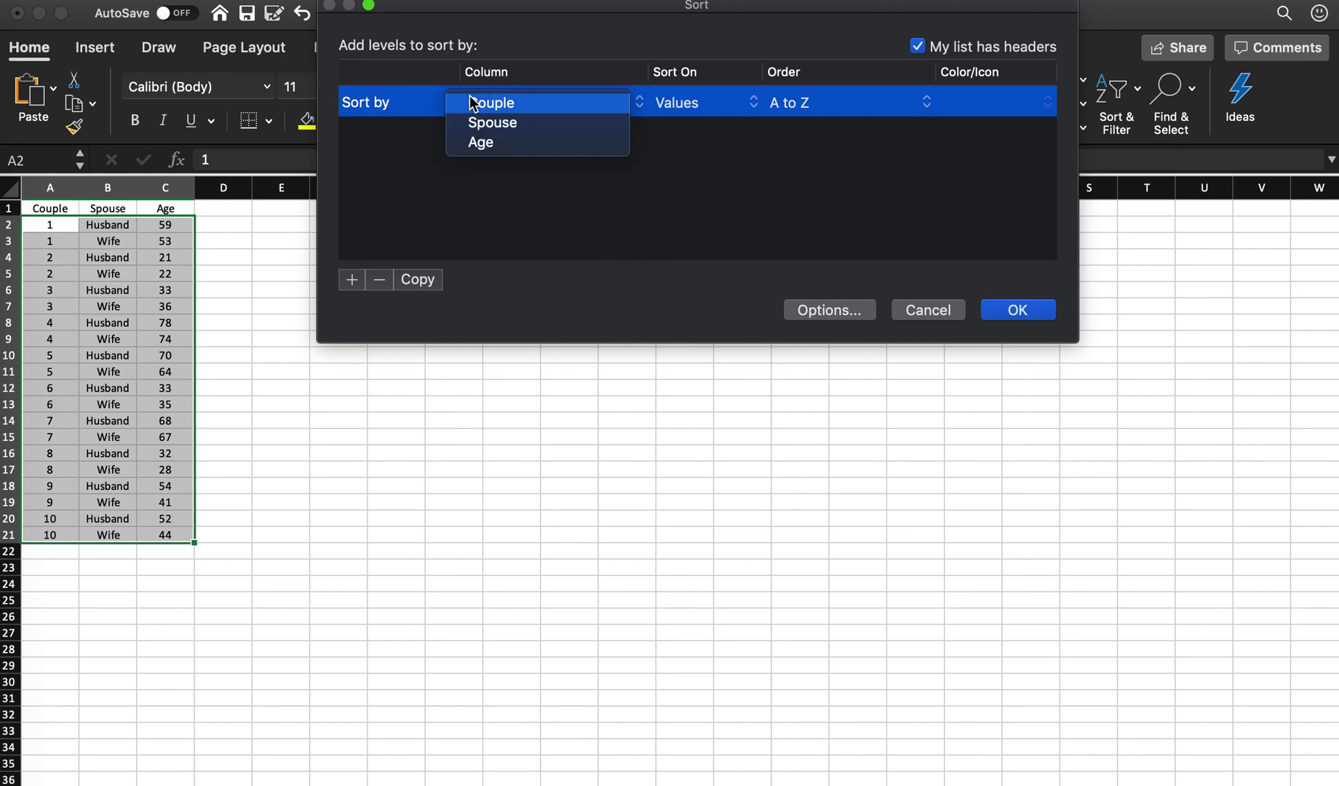
pyautogui.click(511, 128)
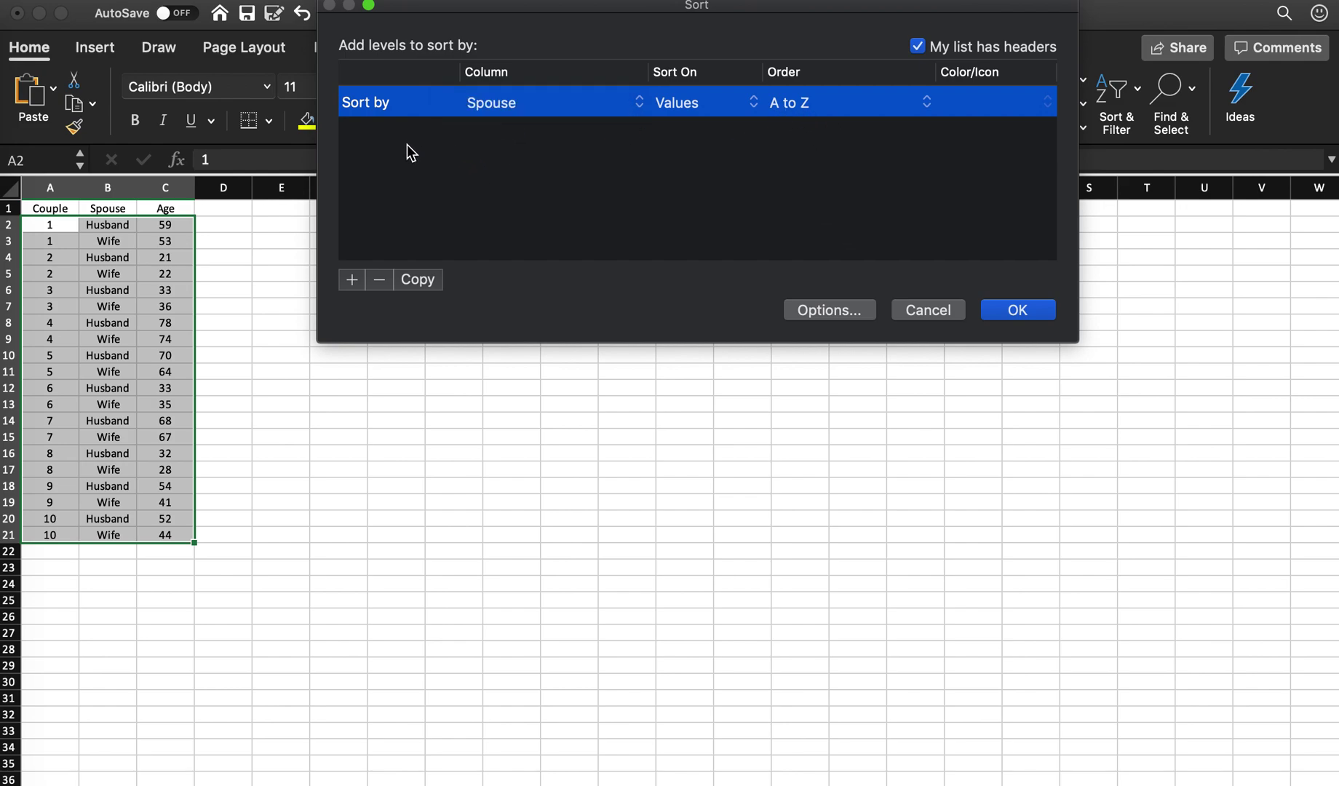
pyautogui.click(352, 282)
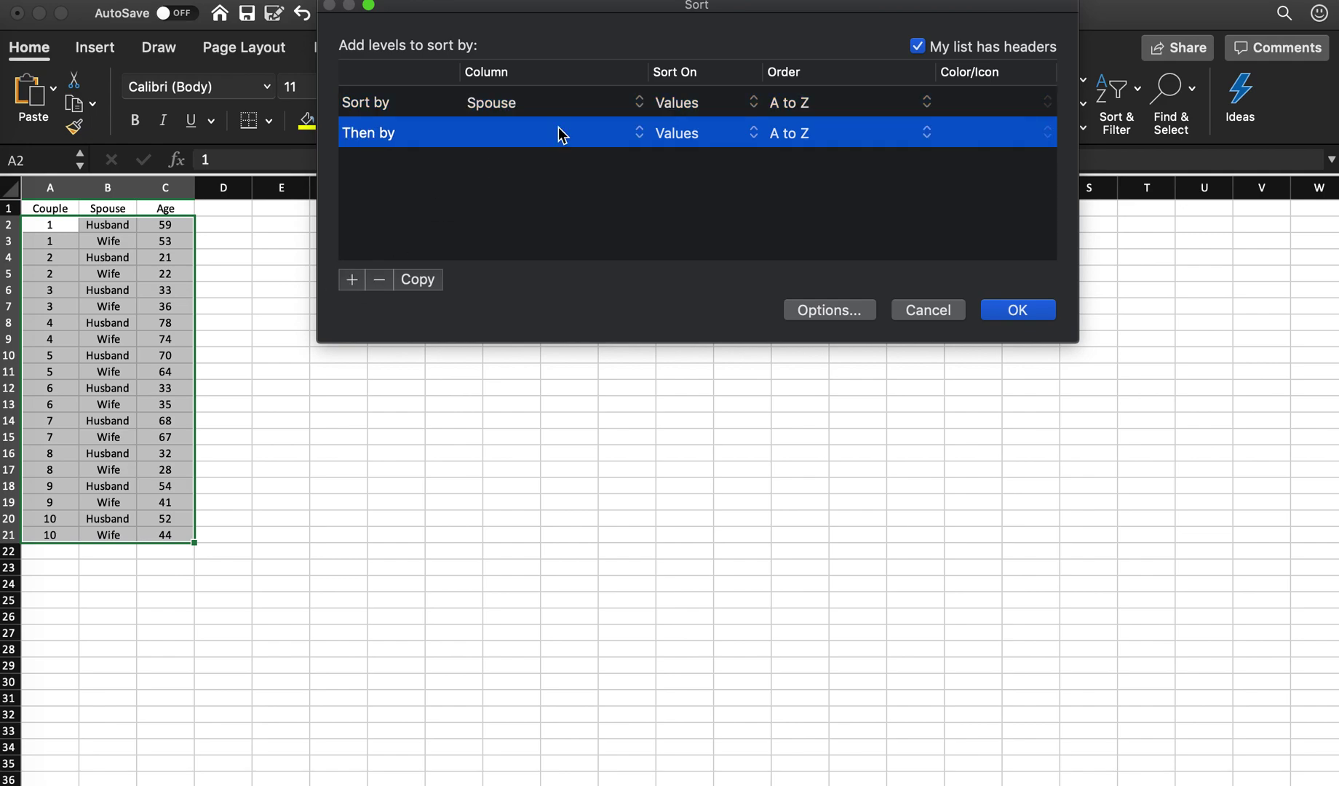
pyautogui.click(518, 139)
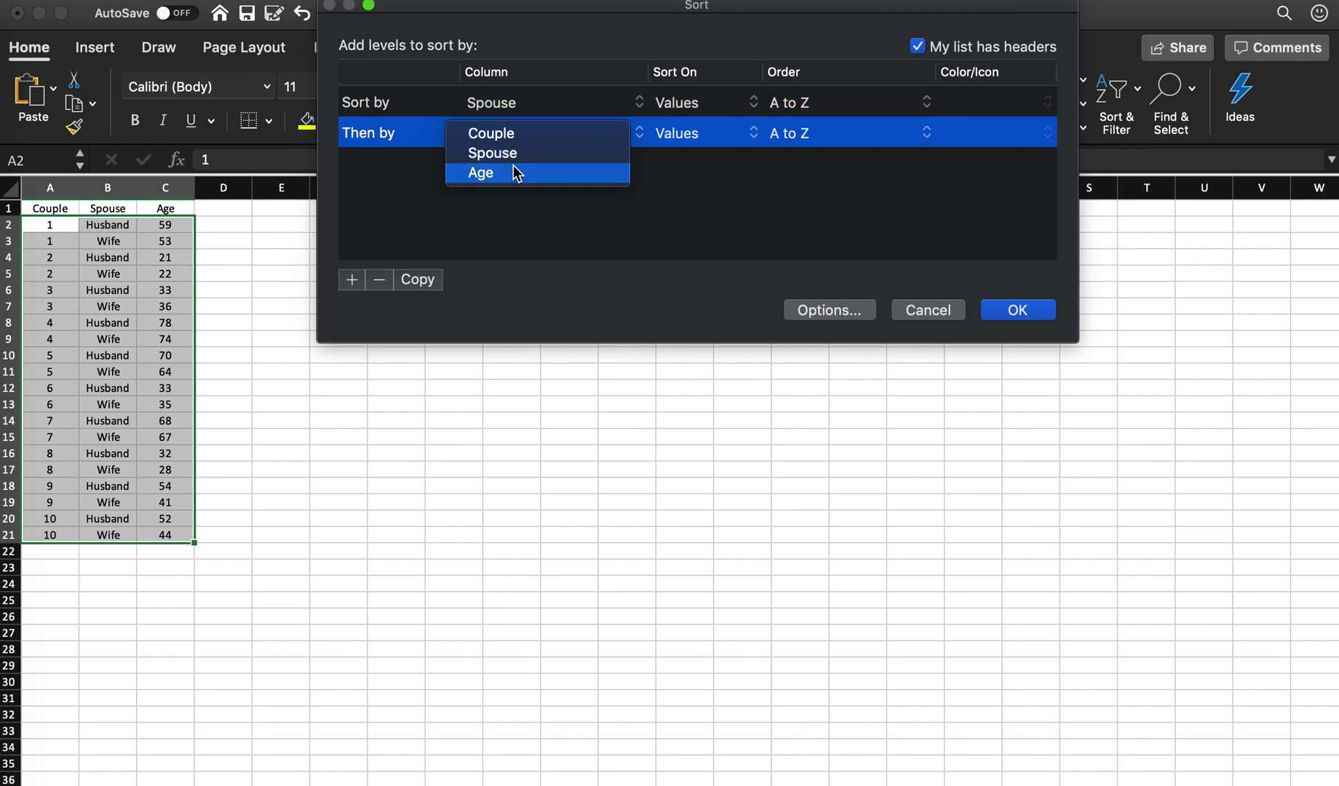
pyautogui.click(528, 139)
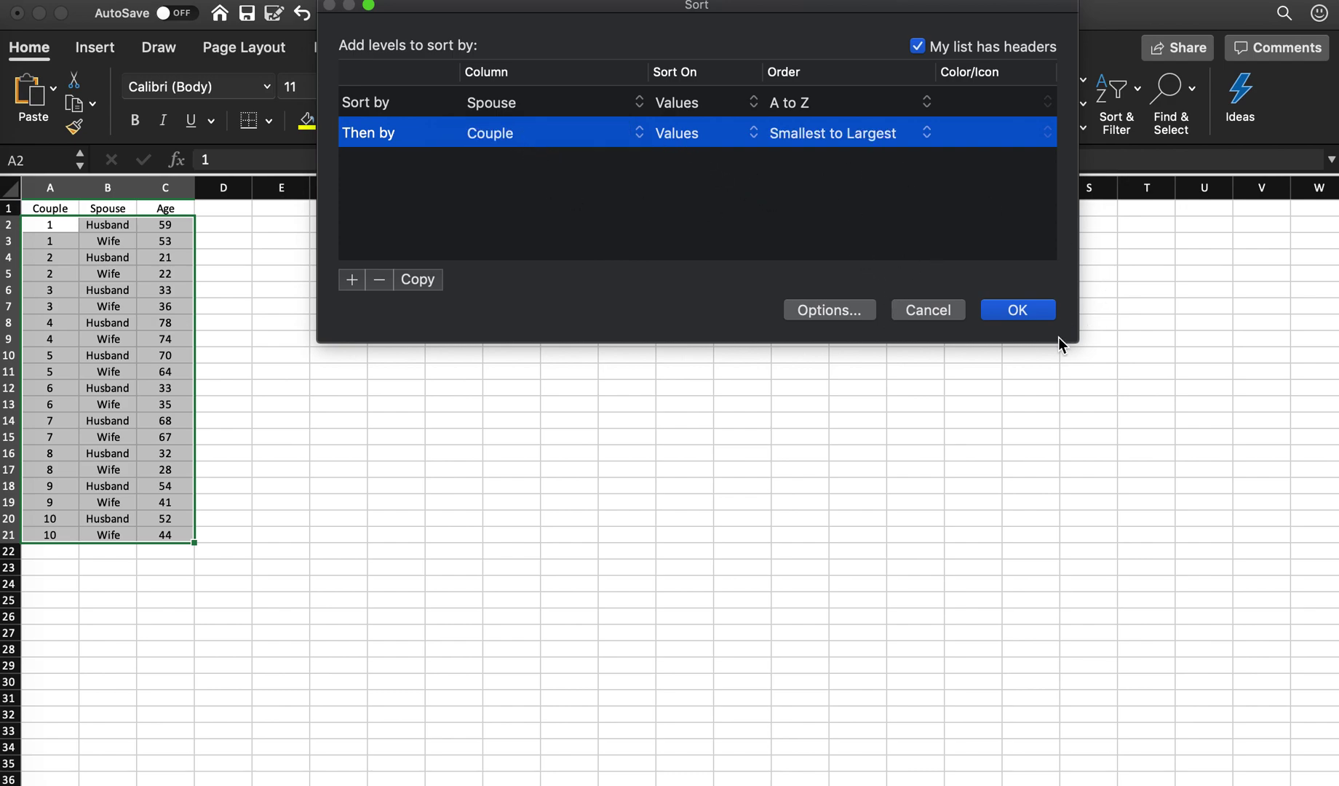
pyautogui.click(1045, 316)
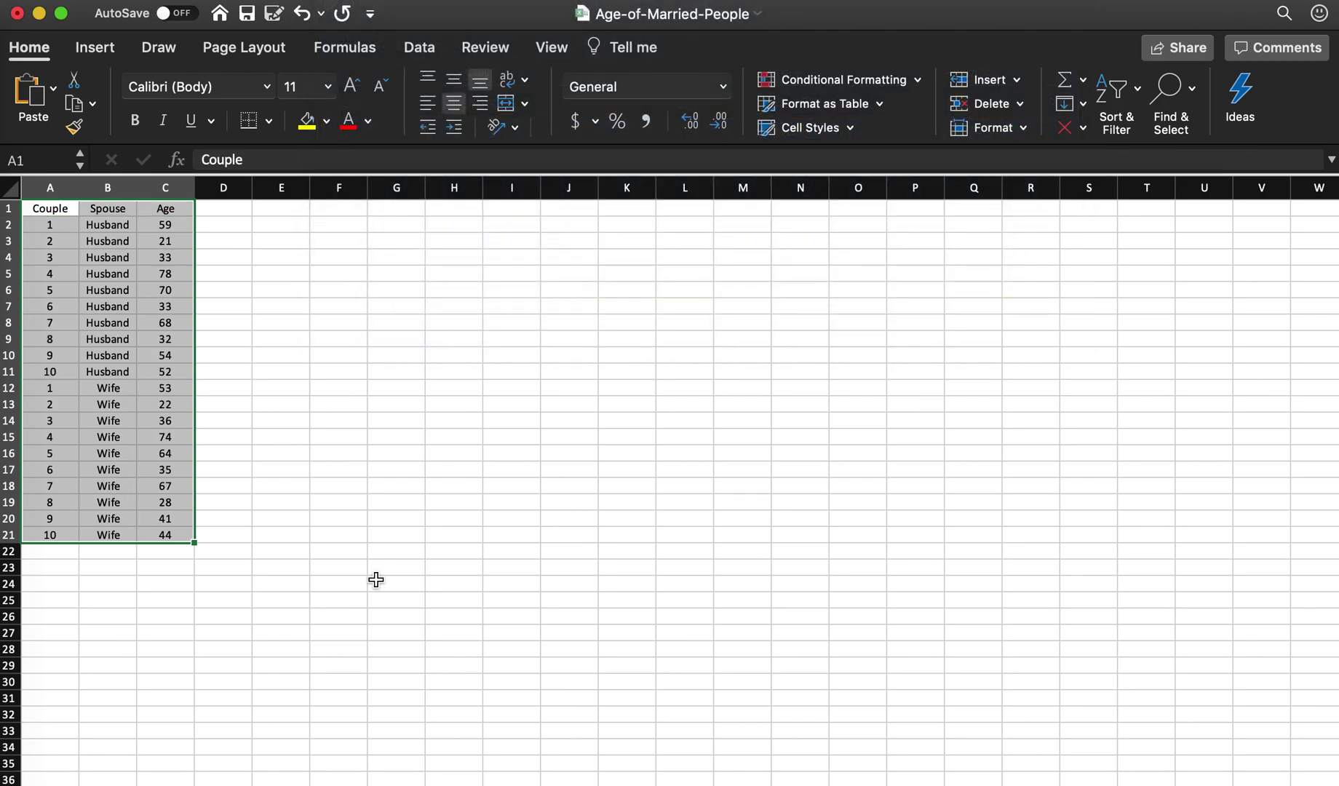
pyautogui.click(377, 579)
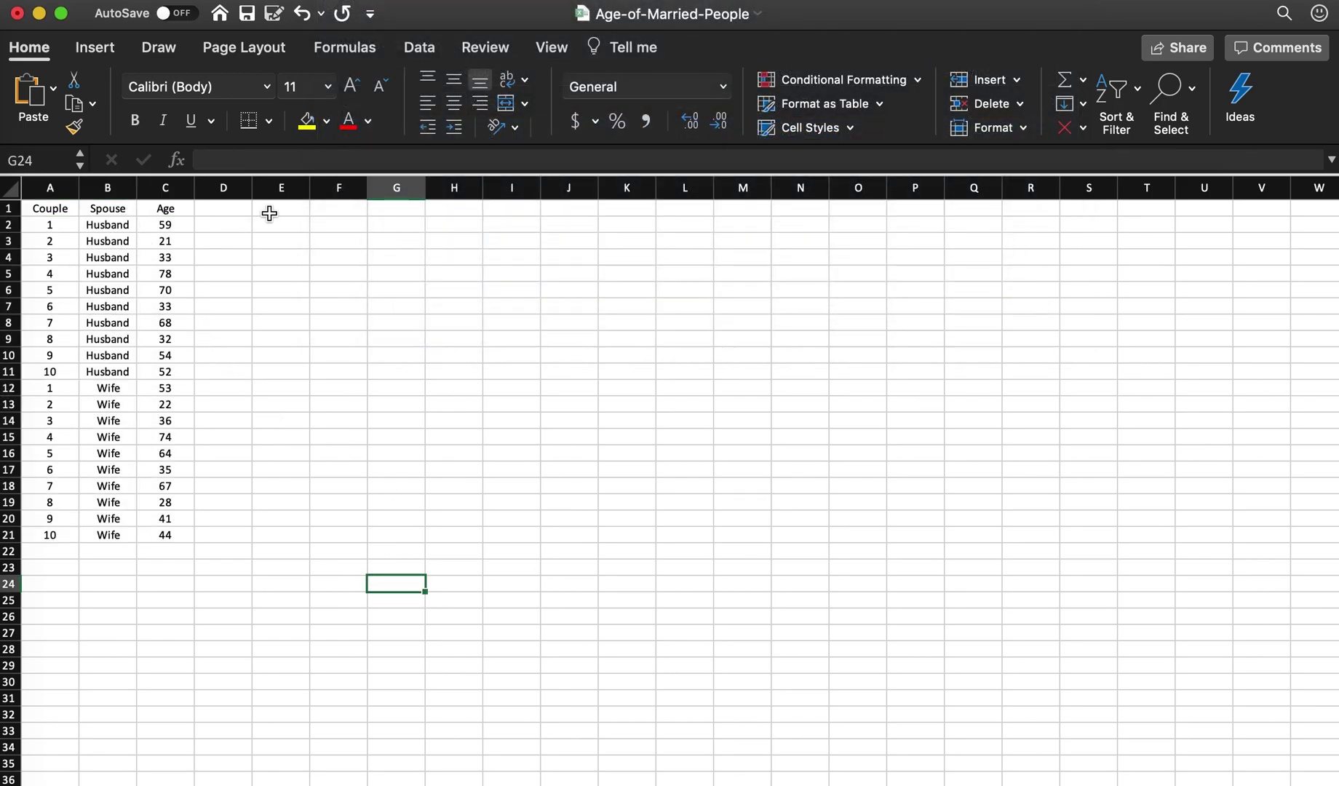
# Create a Couple column headed in F1 and copy couple numbers 1 to 10 from A2:A11 into it, starting at F2
pyautogui.click(353, 209)
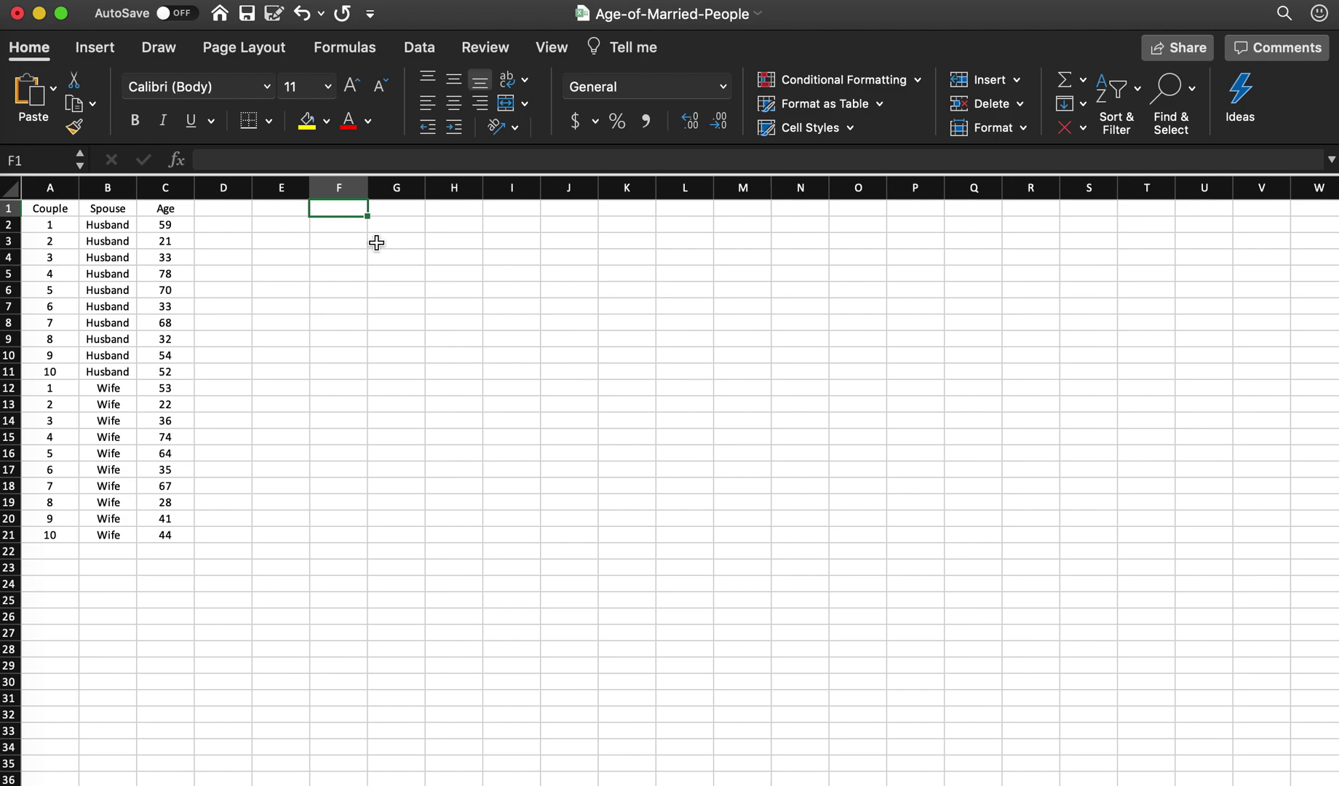
pyautogui.write('Couple')
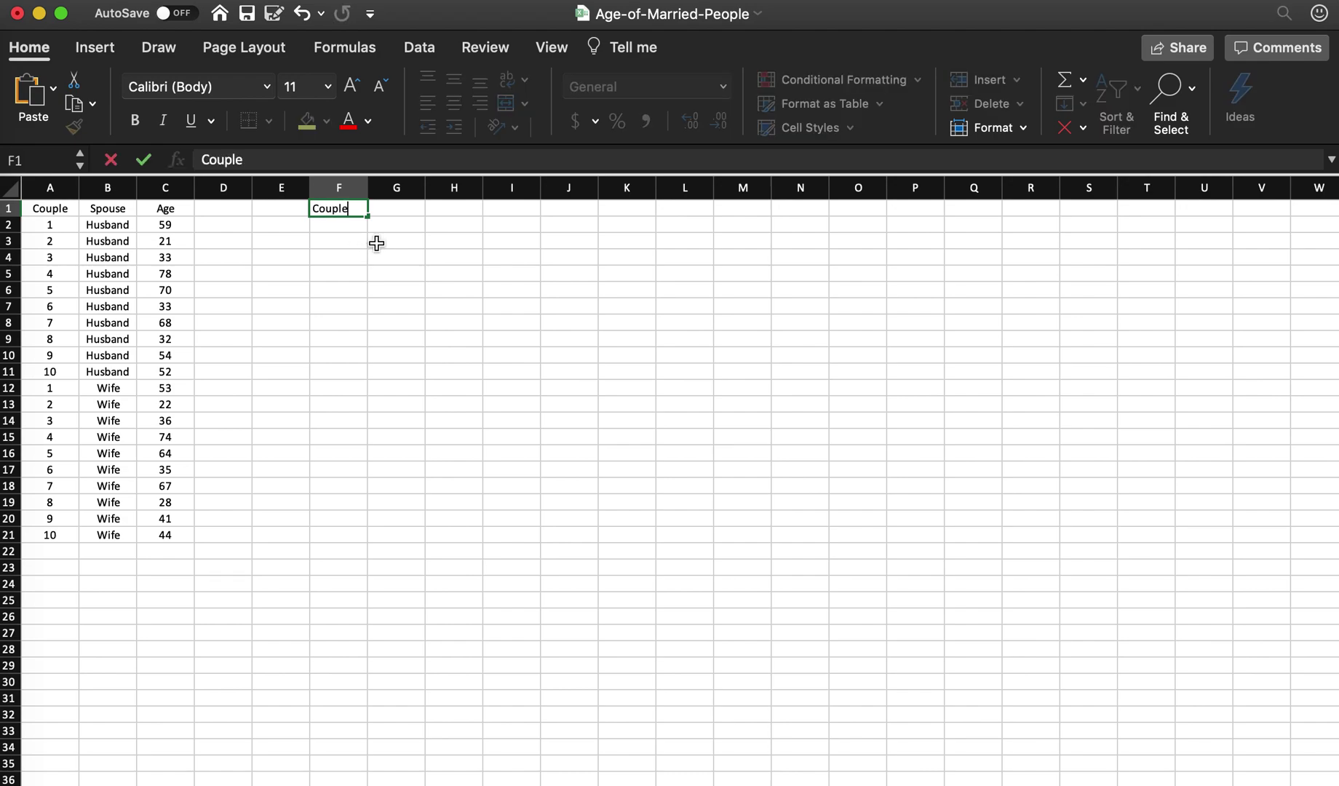
pyautogui.click(350, 323)
pyautogui.moveTo(46, 223); pyautogui.dragTo(63, 366)
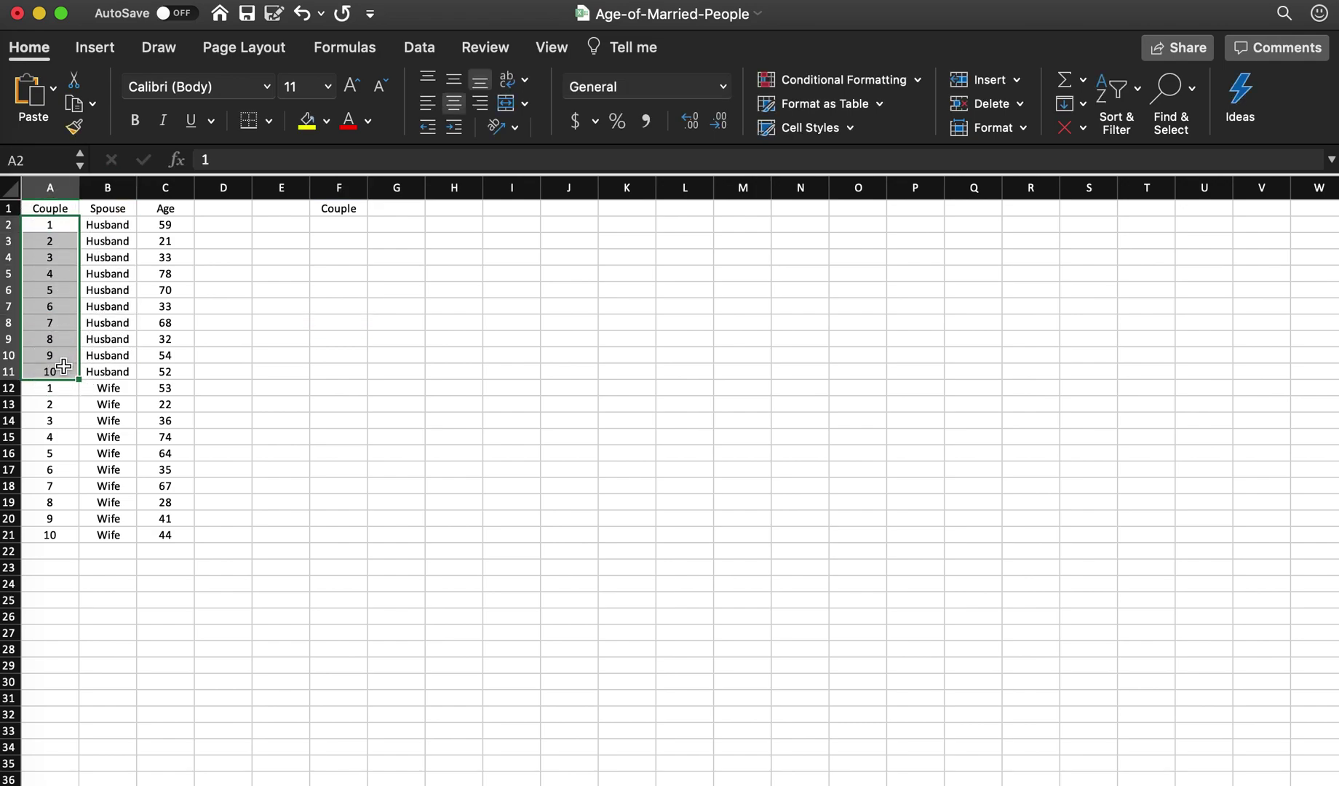
pyautogui.press('super+c')
pyautogui.click(329, 224)
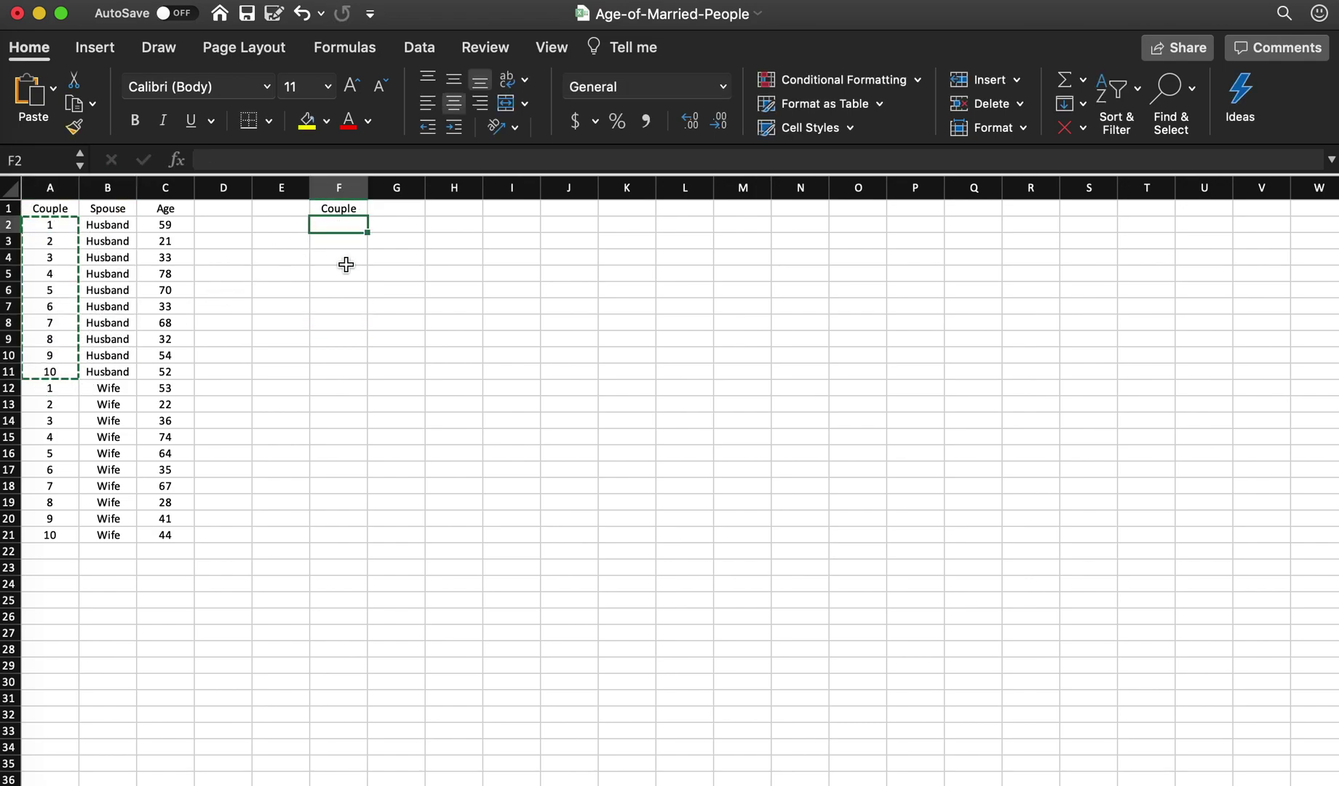
pyautogui.press('super+v')
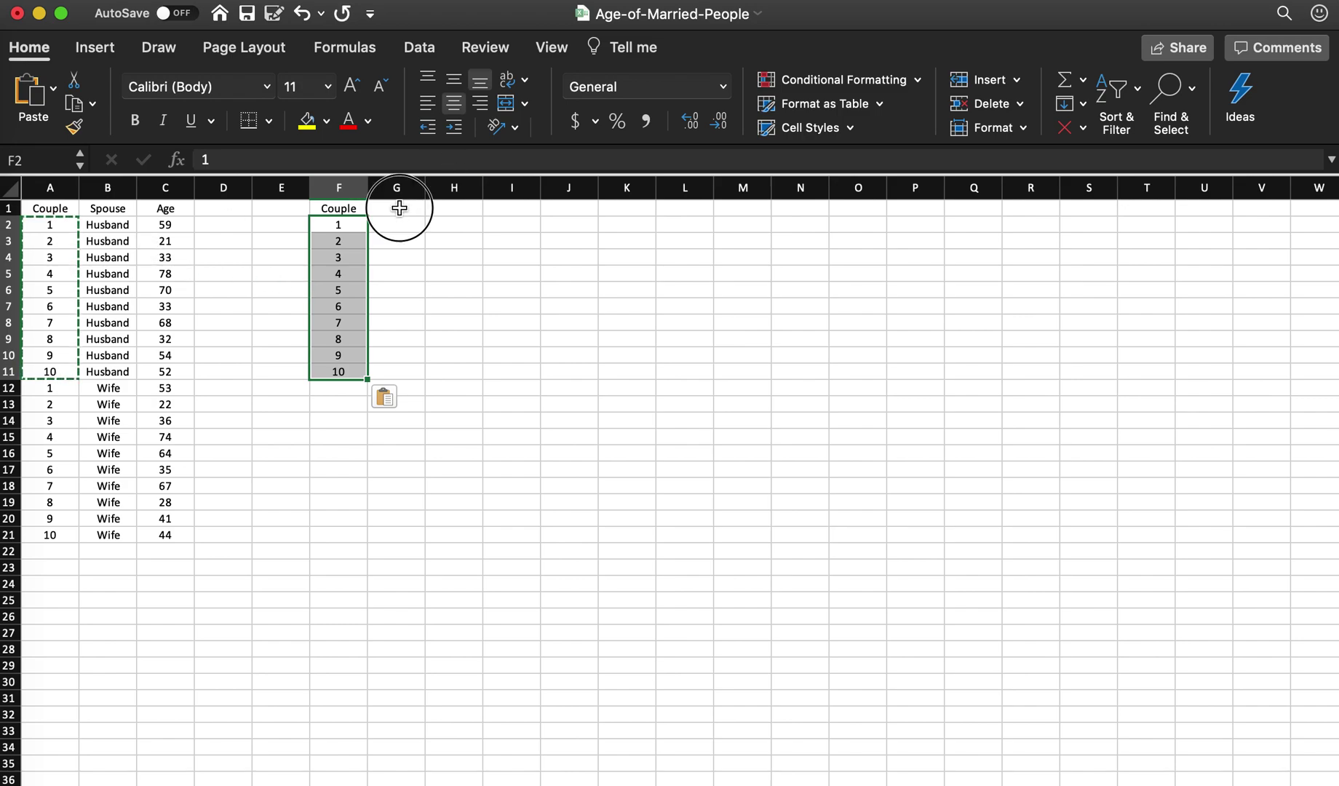
# Add a Husband column headed in G1 and copy the husbands' ages from C2:C11 into it, starting at G2
pyautogui.click(398, 207)
pyautogui.write('Hu')
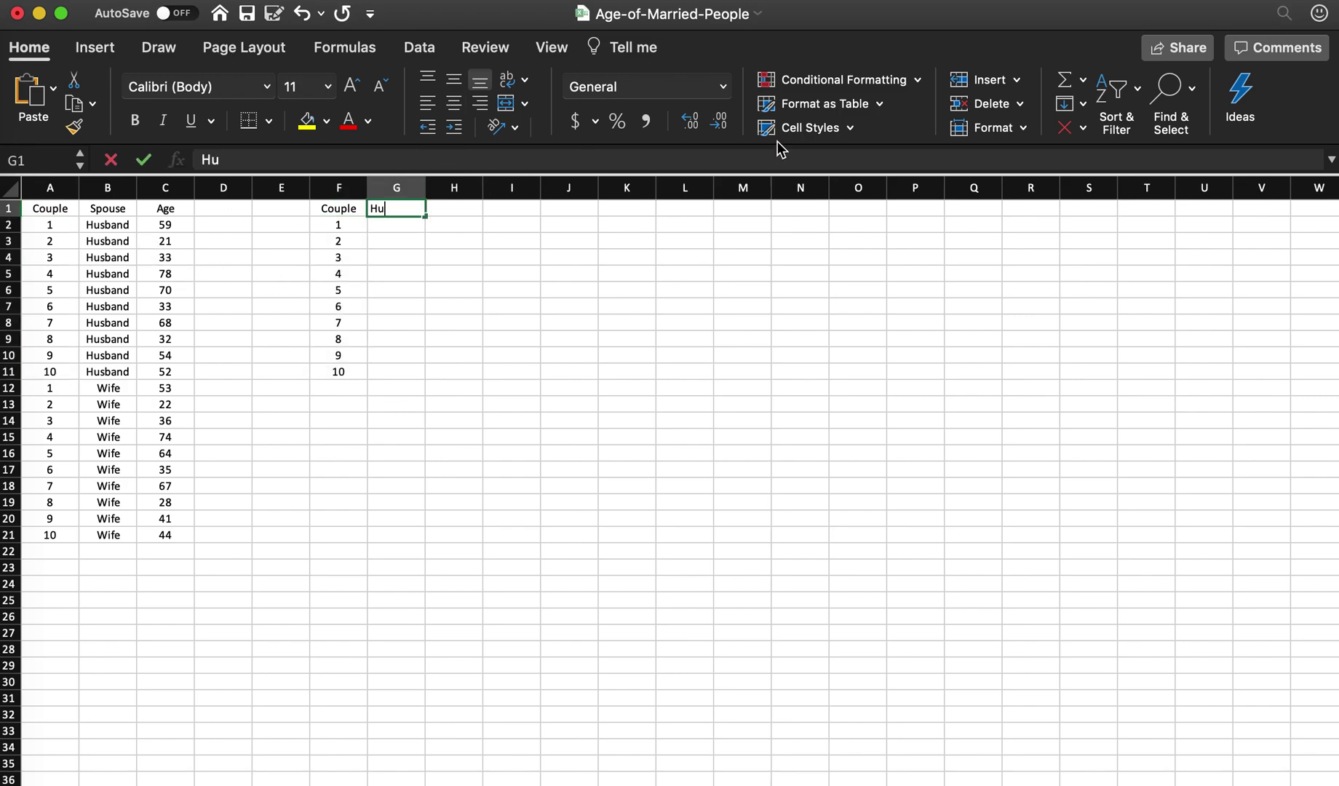
pyautogui.write('sband')
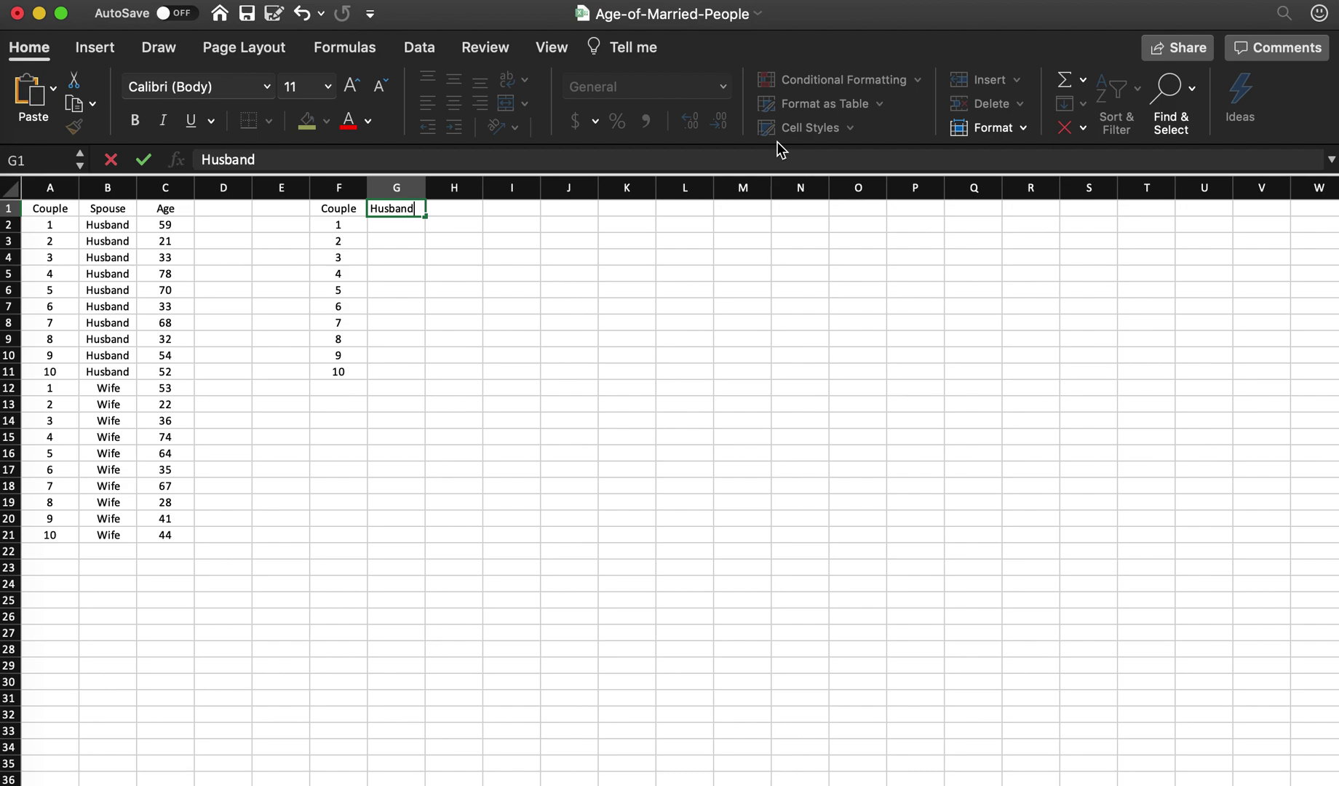
pyautogui.click(346, 534)
pyautogui.moveTo(154, 228); pyautogui.dragTo(178, 369)
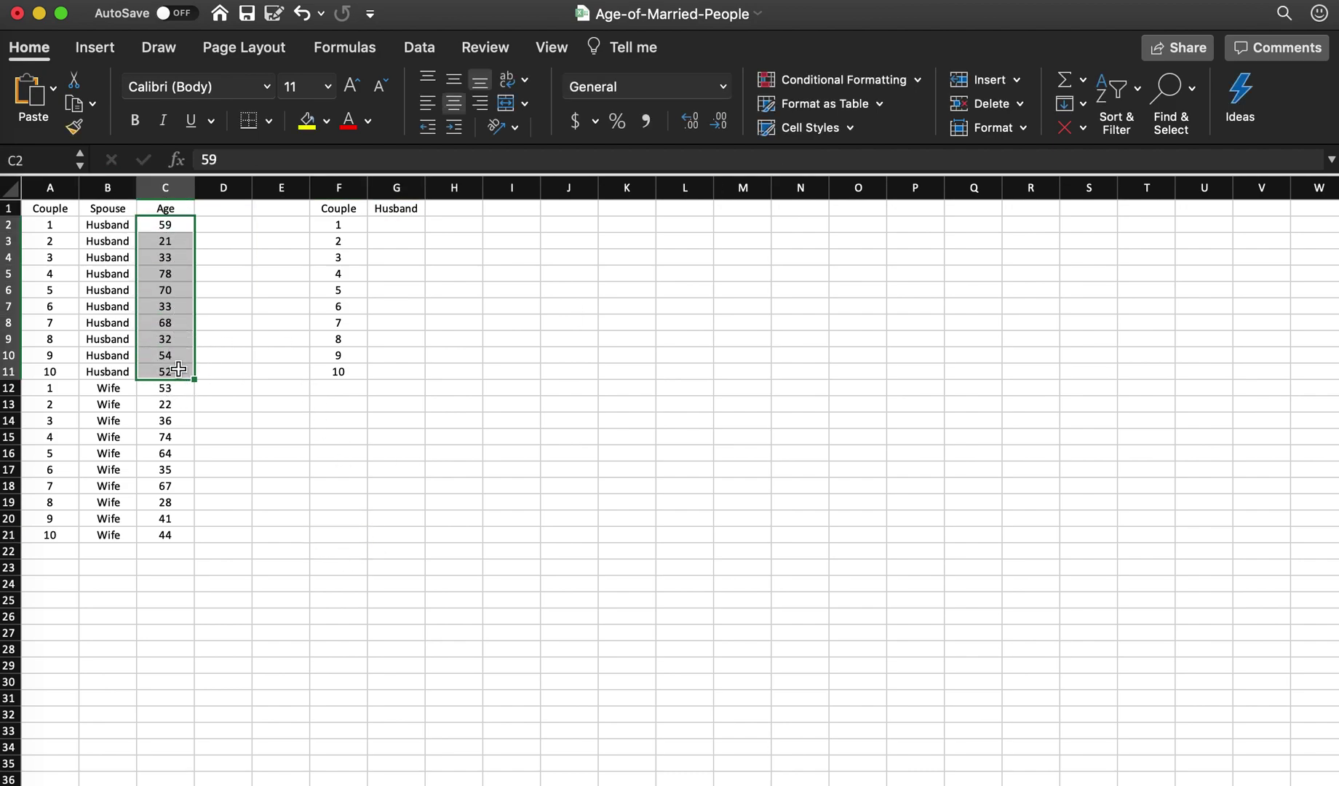
pyautogui.press('super+c')
pyautogui.click(407, 227)
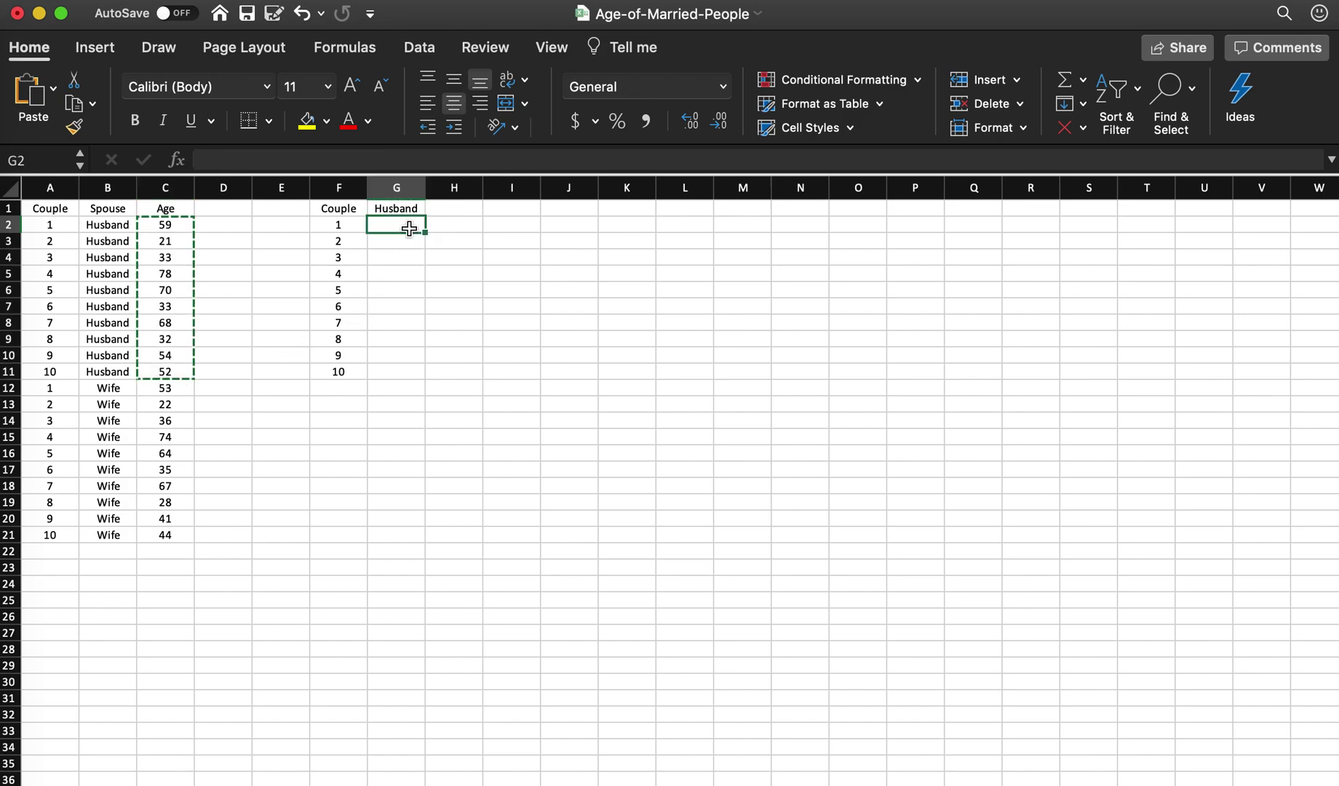
pyautogui.press('super+v')
pyautogui.click(484, 288)
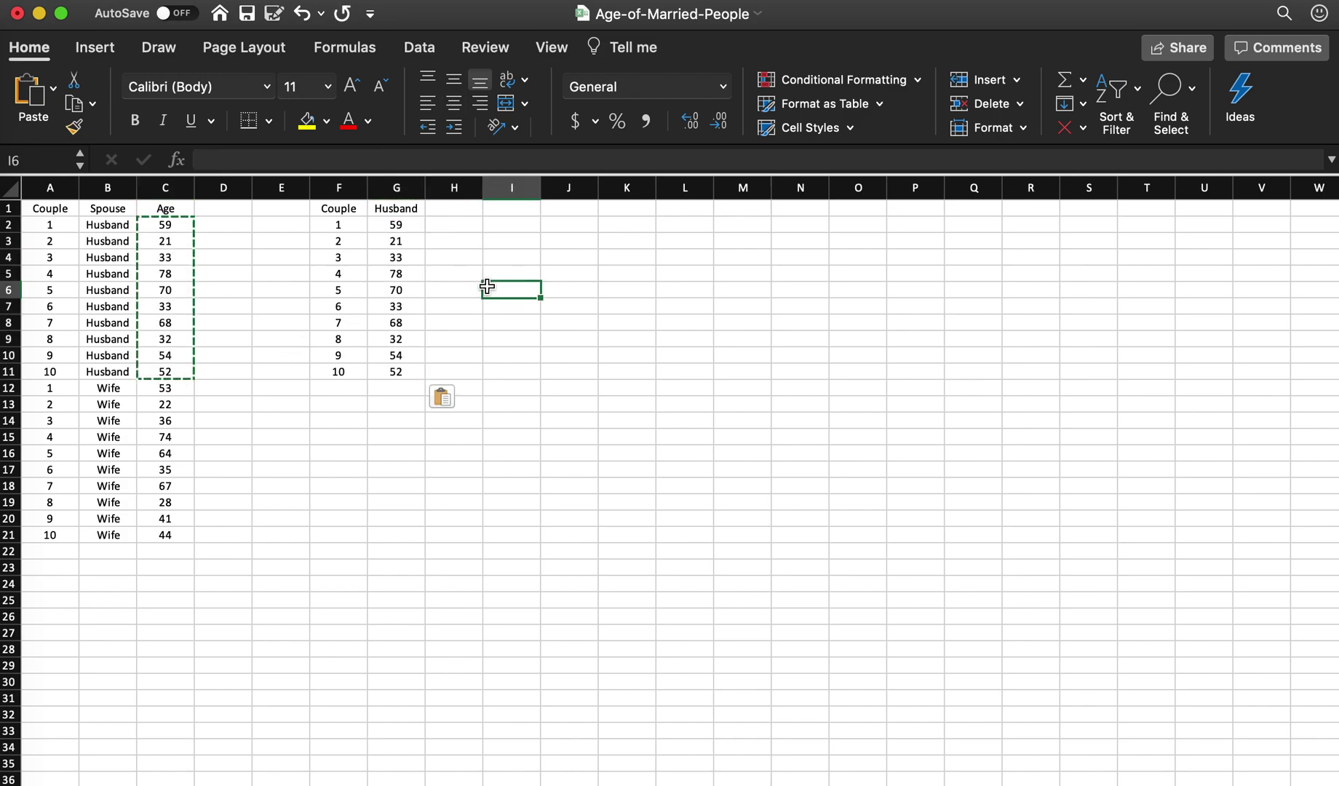
# Add a Wife column headed in H1 and copy the wives' ages from C12:C21 into it, starting at H2
pyautogui.click(465, 208)
pyautogui.write('Wi')
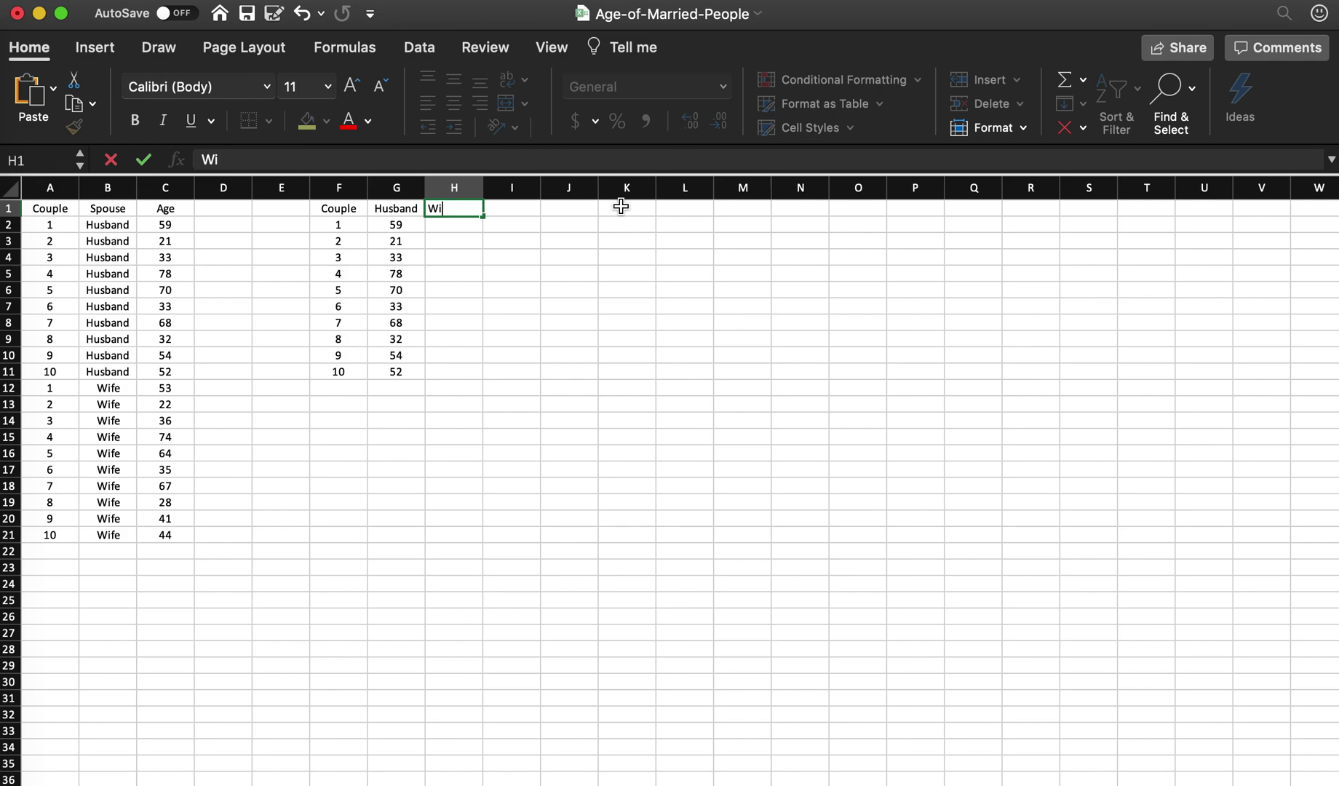
pyautogui.write('fe')
pyautogui.click(559, 308)
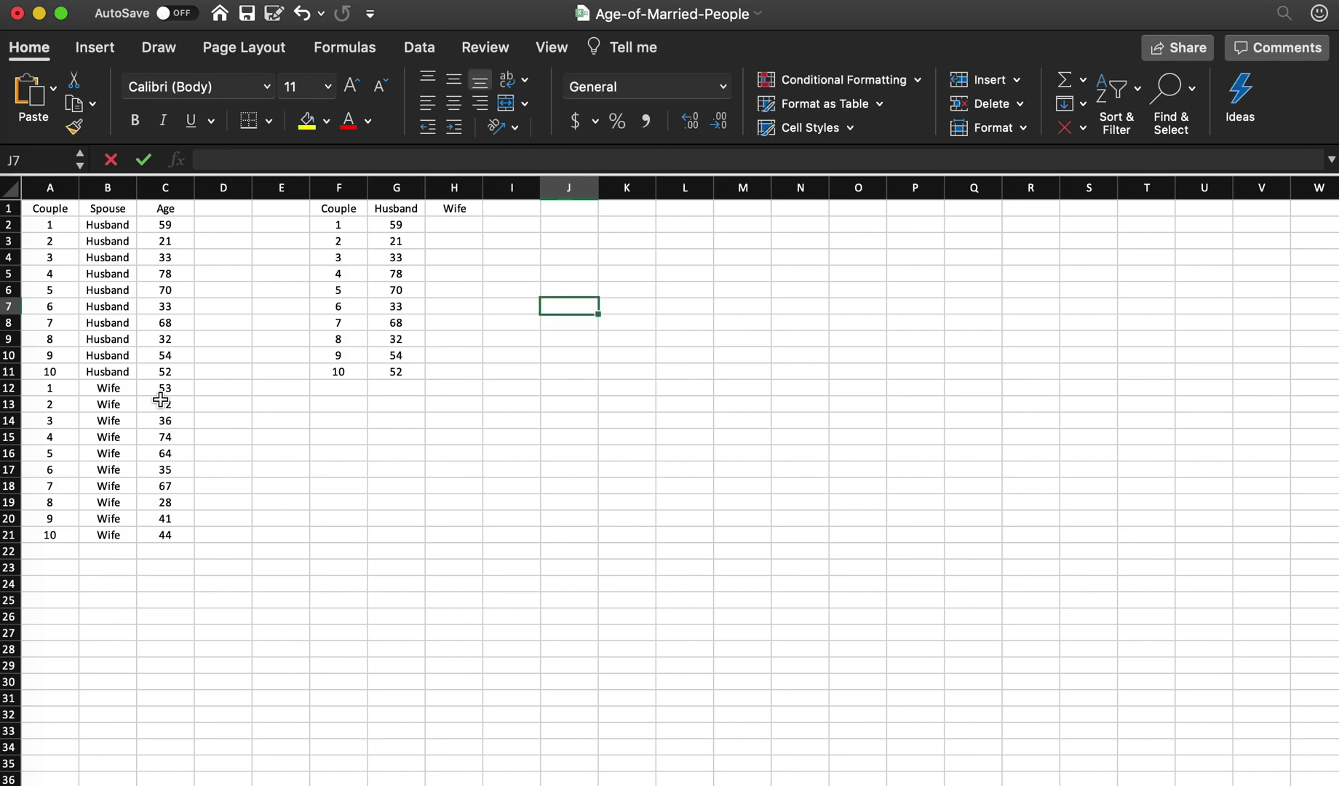
pyautogui.click(166, 393)
pyautogui.moveTo(167, 428); pyautogui.dragTo(165, 537)
pyautogui.press('super+c')
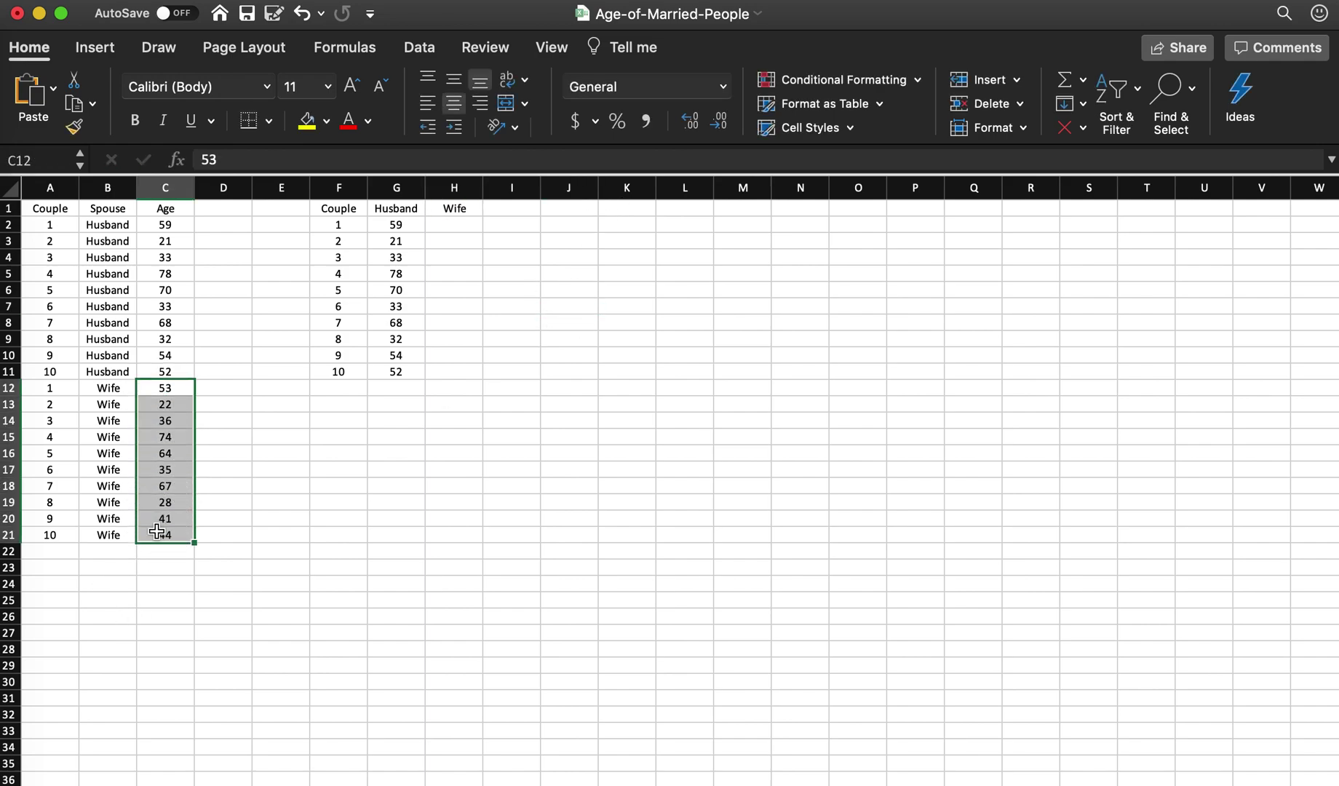
pyautogui.click(466, 228)
pyautogui.press('super+v')
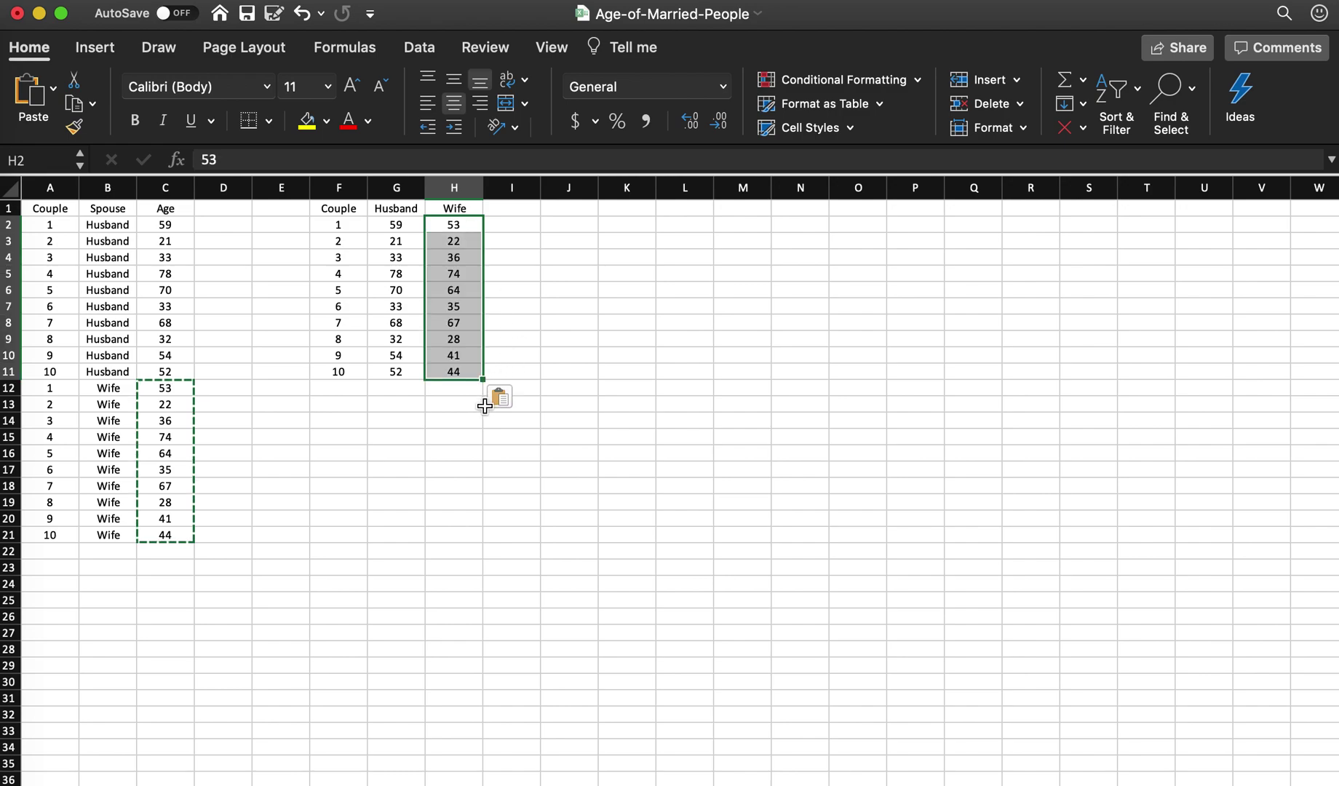
pyautogui.click(463, 456)
pyautogui.click(383, 502)
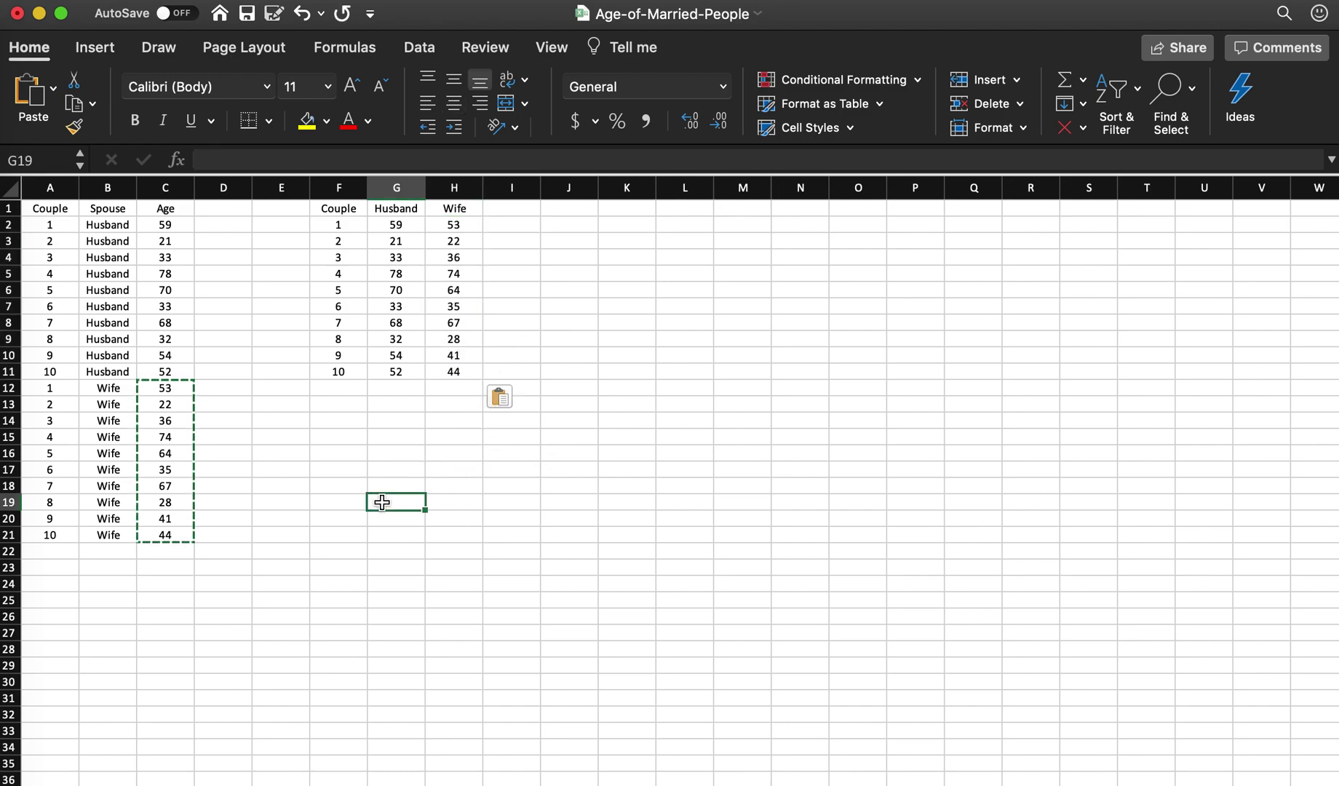
pyautogui.click(324, 430)
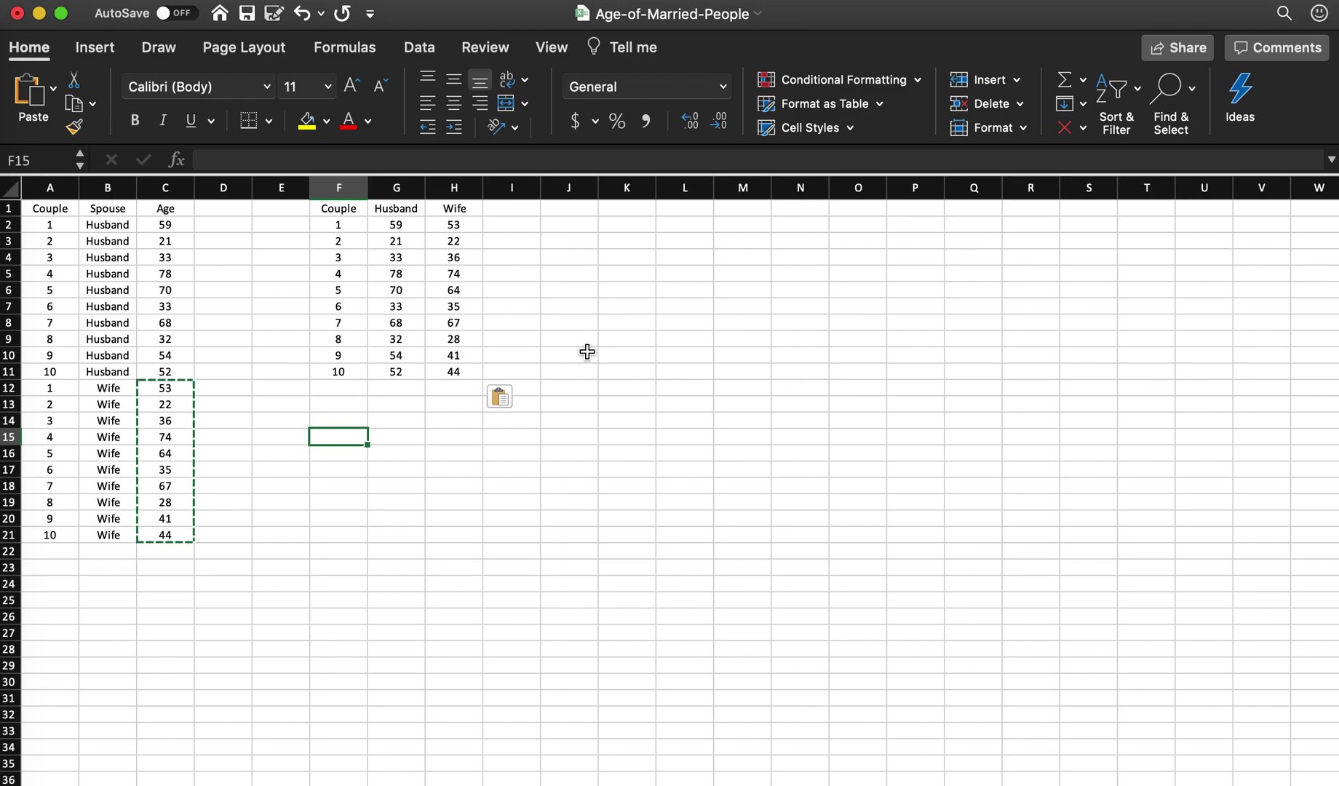
pyautogui.click(472, 450)
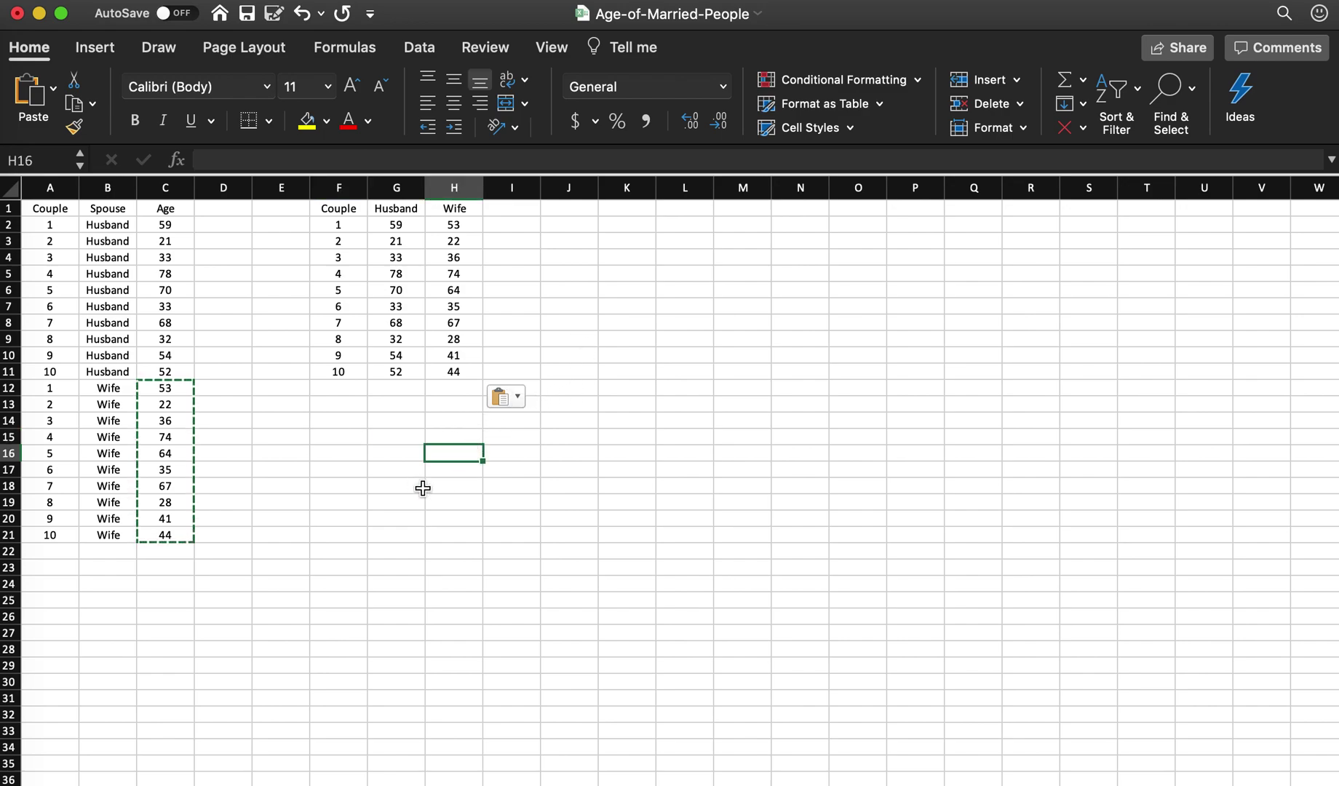